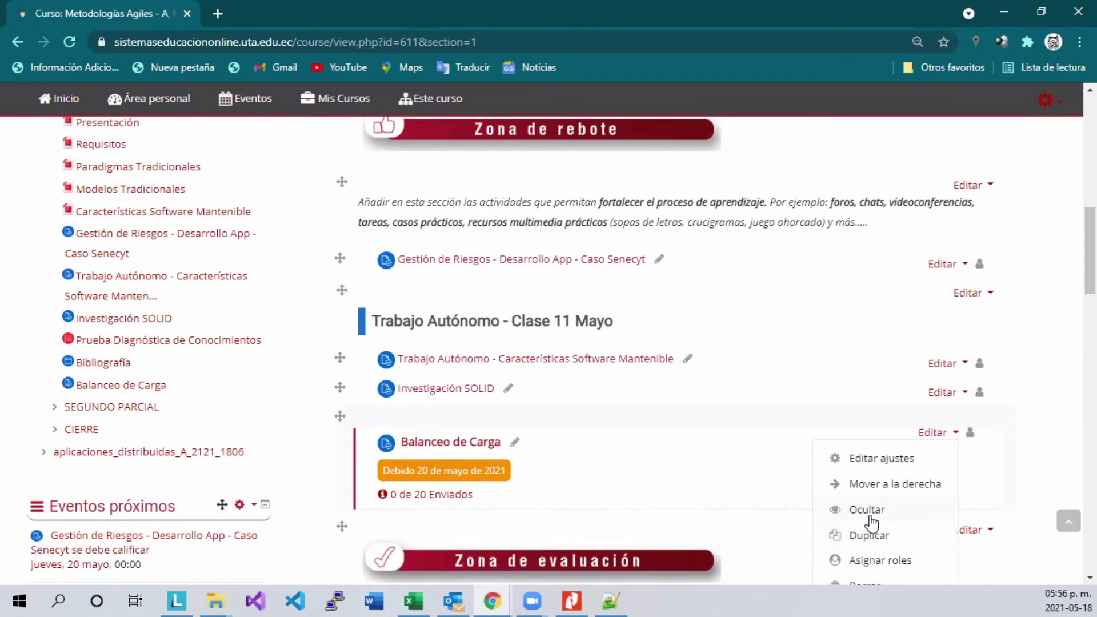
Hide the Balanceo de Carga assignment from students
{"action": "left_click", "coordinate": [868, 511]}
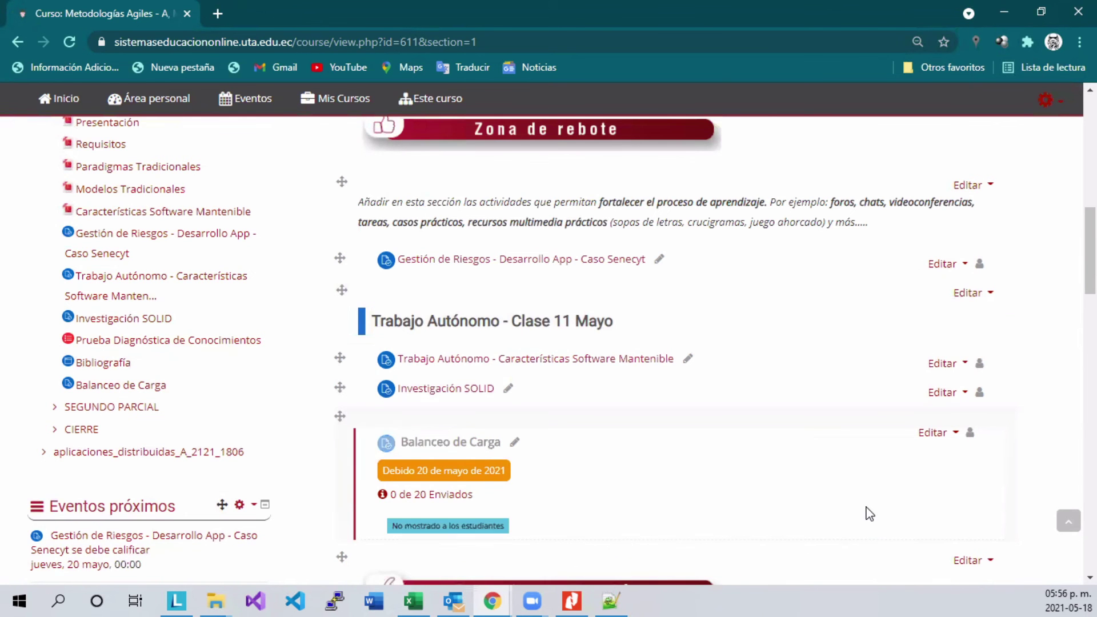
Open the PRIMER PARCIAL section of the aplicaciones_distribuidas_A_2121_1806 course
{"action": "scroll", "coordinate": [127, 329], "scroll_direction": "up", "scroll_amount": 3}
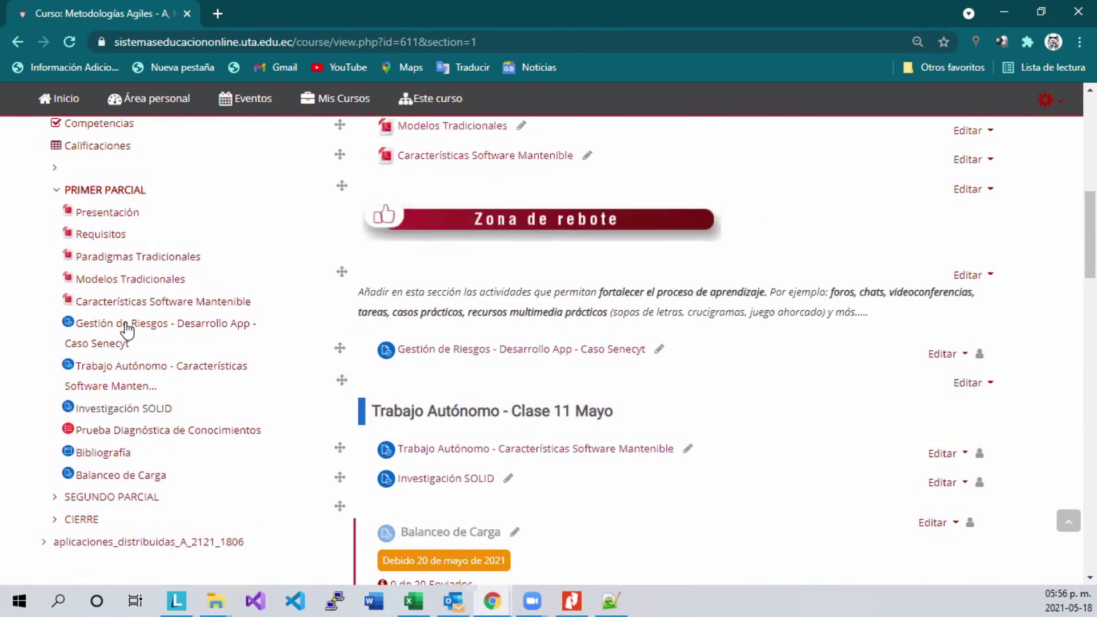
{"action": "scroll", "coordinate": [87, 325], "scroll_direction": "up", "scroll_amount": 3}
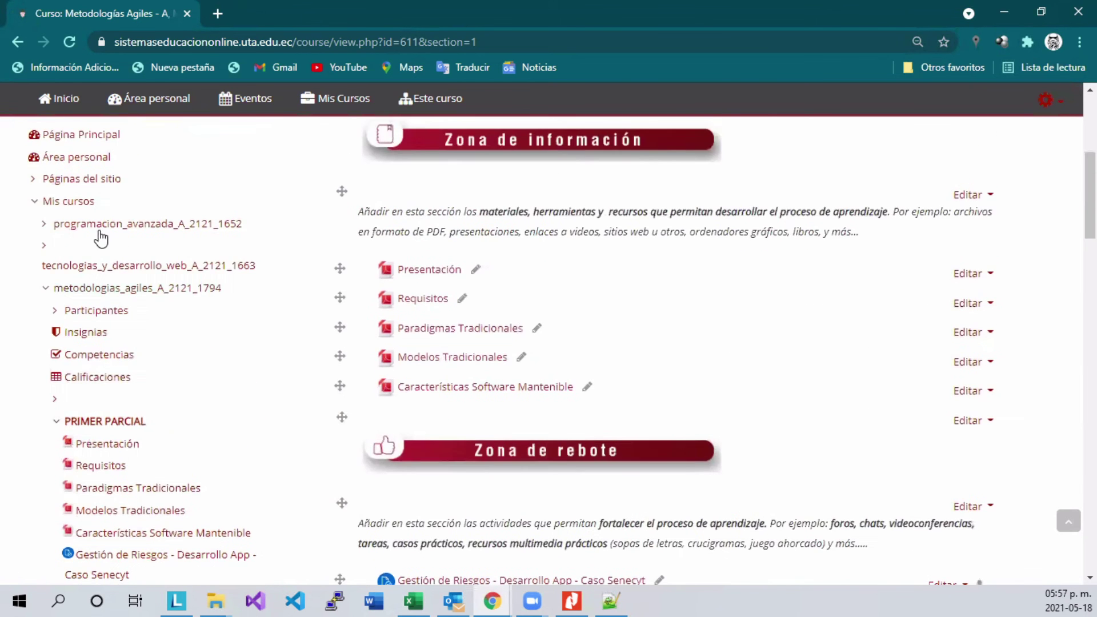
{"action": "left_click", "coordinate": [45, 289]}
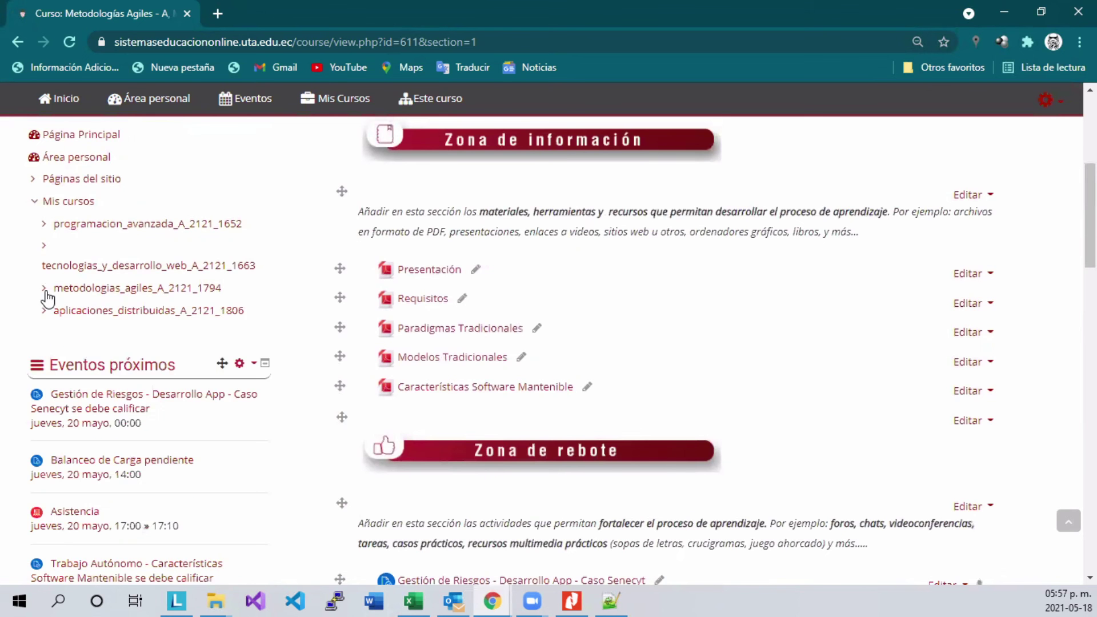
{"action": "left_click", "coordinate": [106, 312]}
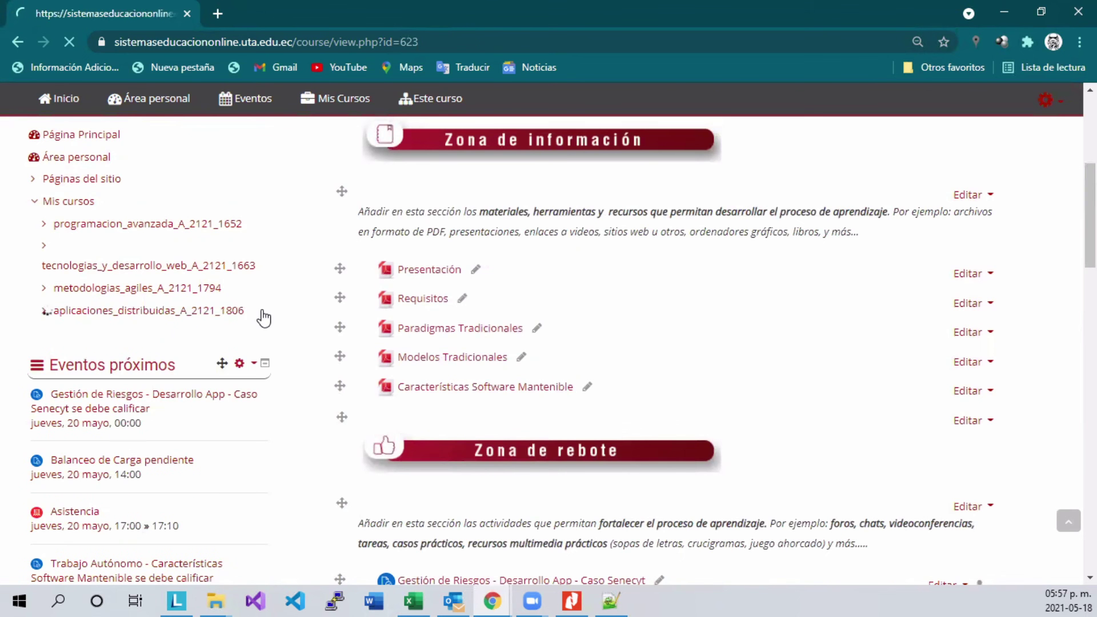
{"action": "scroll", "coordinate": [686, 451], "scroll_direction": "down", "scroll_amount": 2}
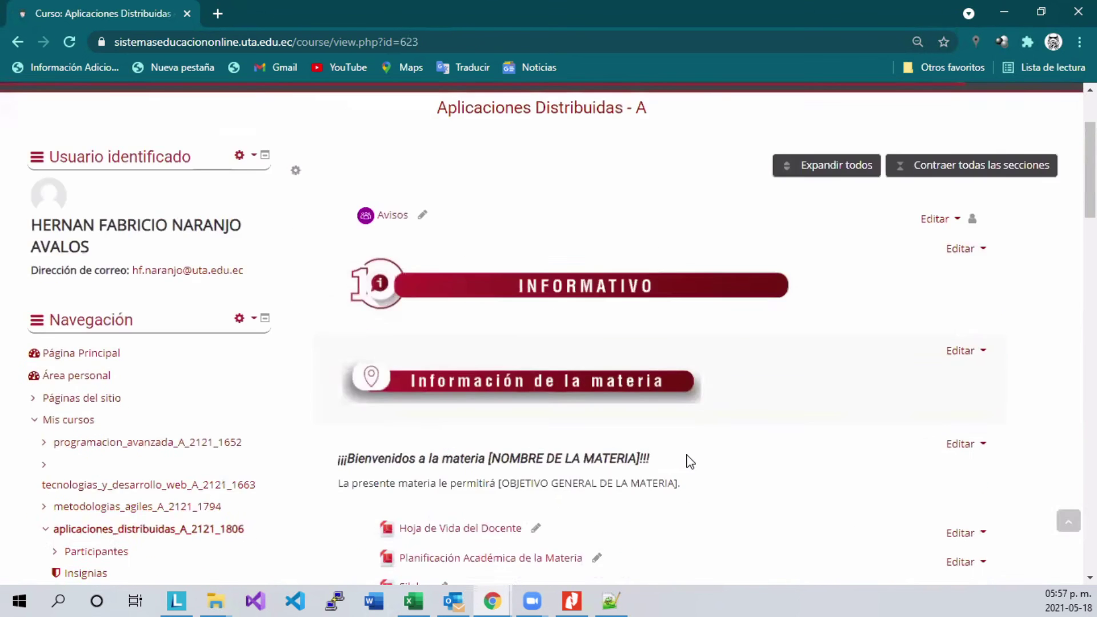
{"action": "scroll", "coordinate": [686, 452], "scroll_direction": "down", "scroll_amount": 3}
{"action": "scroll", "coordinate": [451, 318], "scroll_direction": "down", "scroll_amount": 6}
{"action": "left_click", "coordinate": [450, 322]}
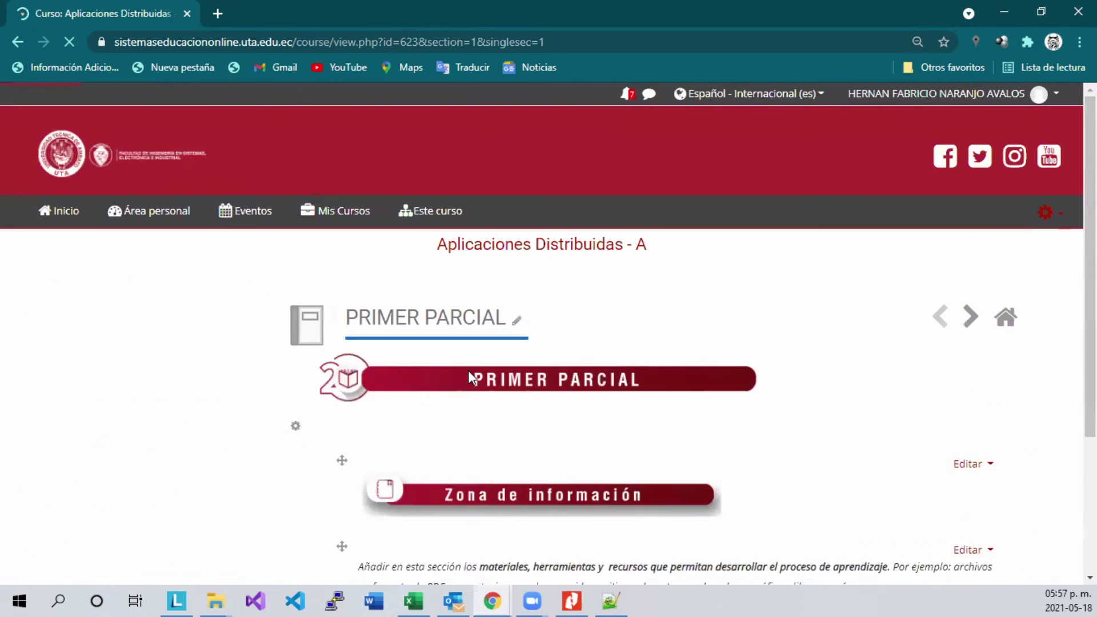
Start adding a new Tarea activity to the PRIMER PARCIAL section
{"action": "scroll", "coordinate": [471, 365], "scroll_direction": "down", "scroll_amount": 1}
{"action": "scroll", "coordinate": [471, 368], "scroll_direction": "down", "scroll_amount": 15}
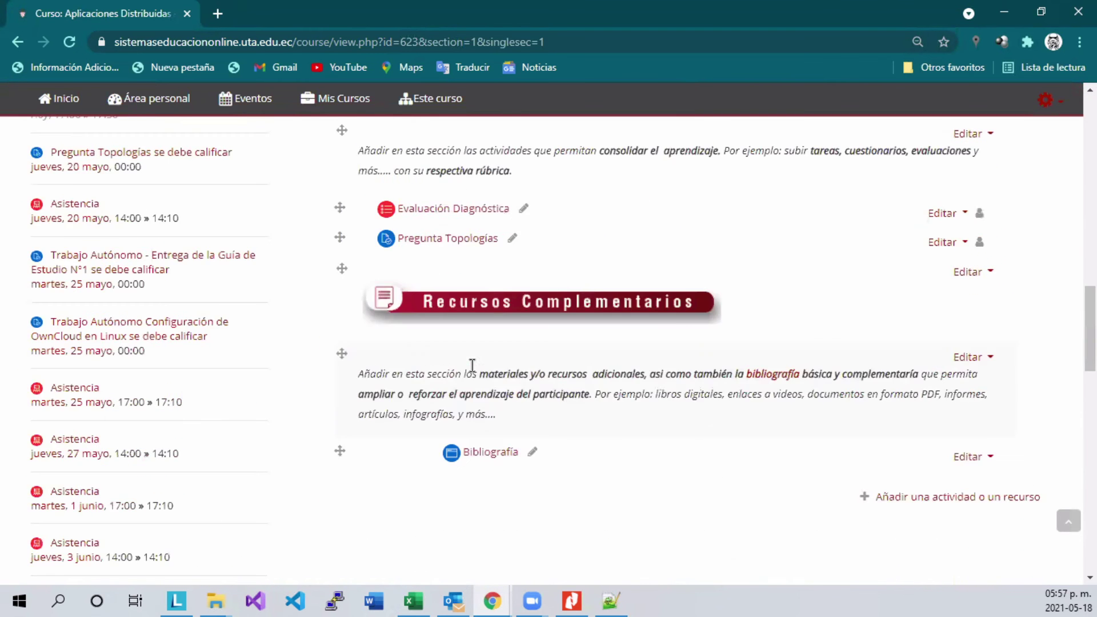
{"action": "scroll", "coordinate": [473, 368], "scroll_direction": "up", "scroll_amount": 1}
{"action": "scroll", "coordinate": [474, 372], "scroll_direction": "up", "scroll_amount": 6}
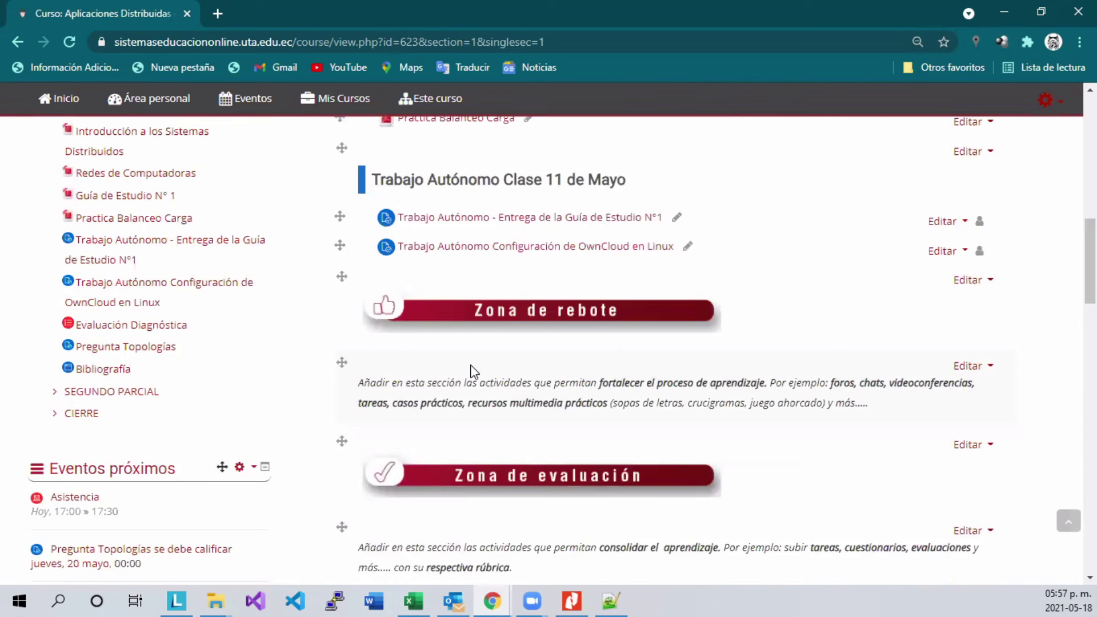
{"action": "scroll", "coordinate": [472, 370], "scroll_direction": "down", "scroll_amount": 3}
{"action": "scroll", "coordinate": [823, 459], "scroll_direction": "down", "scroll_amount": 3}
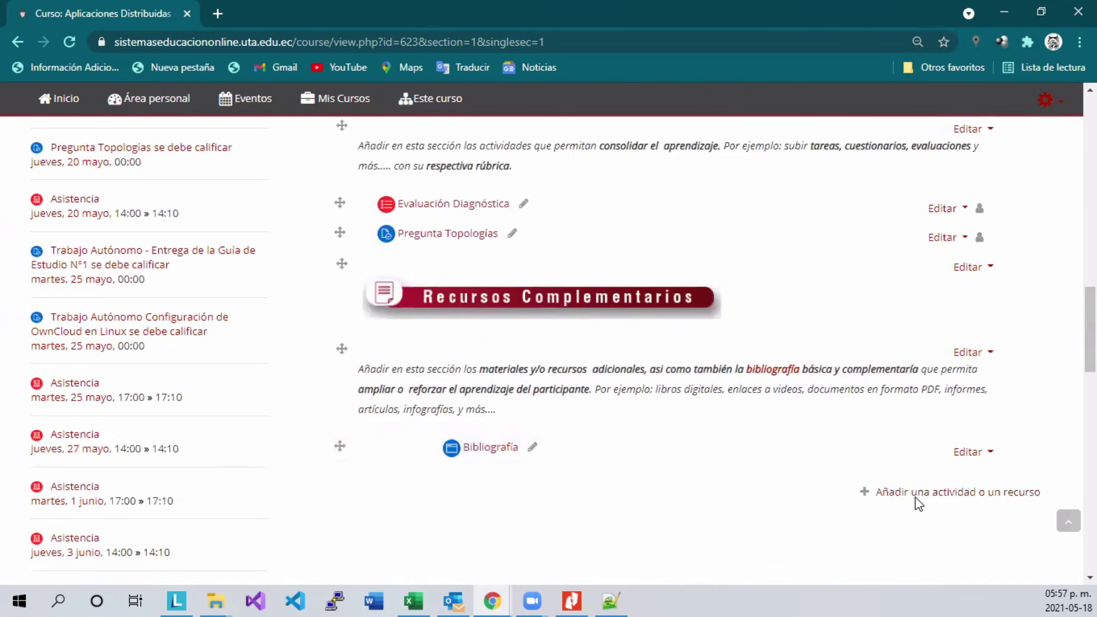
{"action": "scroll", "coordinate": [108, 321], "scroll_direction": "down", "scroll_amount": 6}
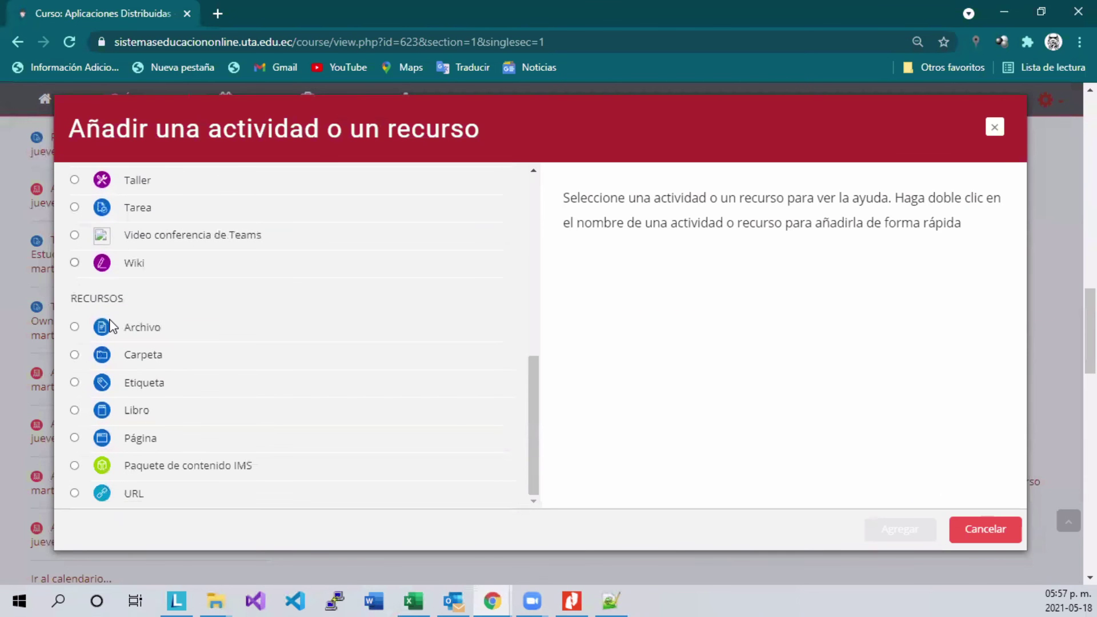
{"action": "left_click", "coordinate": [135, 200]}
{"action": "key", "text": "Return"}
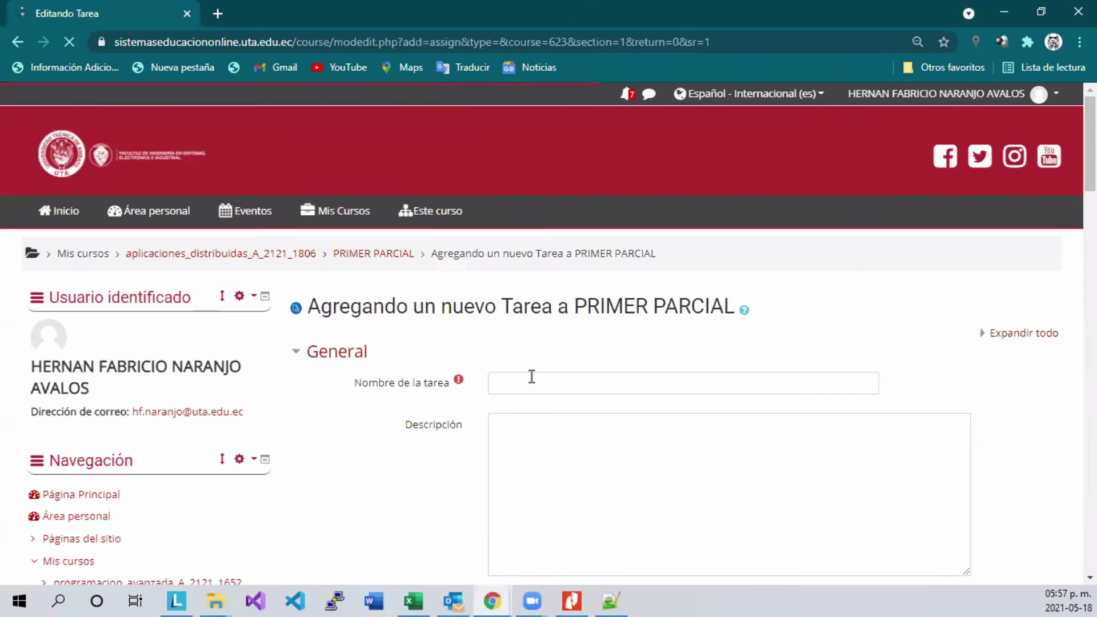
Name the new assignment "Tarea Balanceo Carga"
{"action": "scroll", "coordinate": [532, 377], "scroll_direction": "down", "scroll_amount": 2}
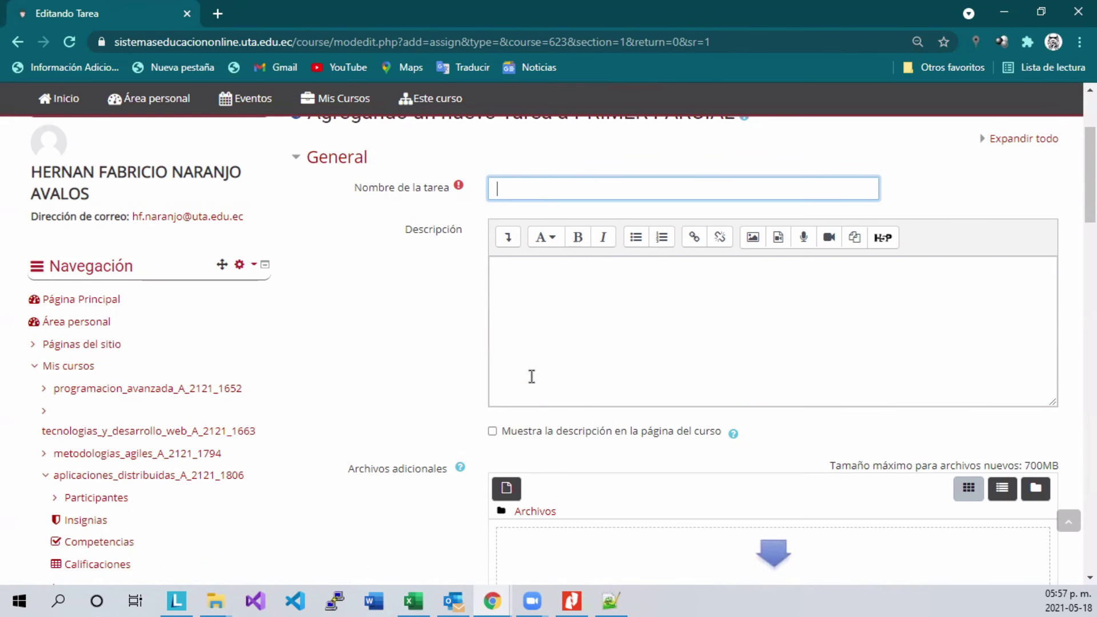
{"action": "type", "text": "Tarea C"}
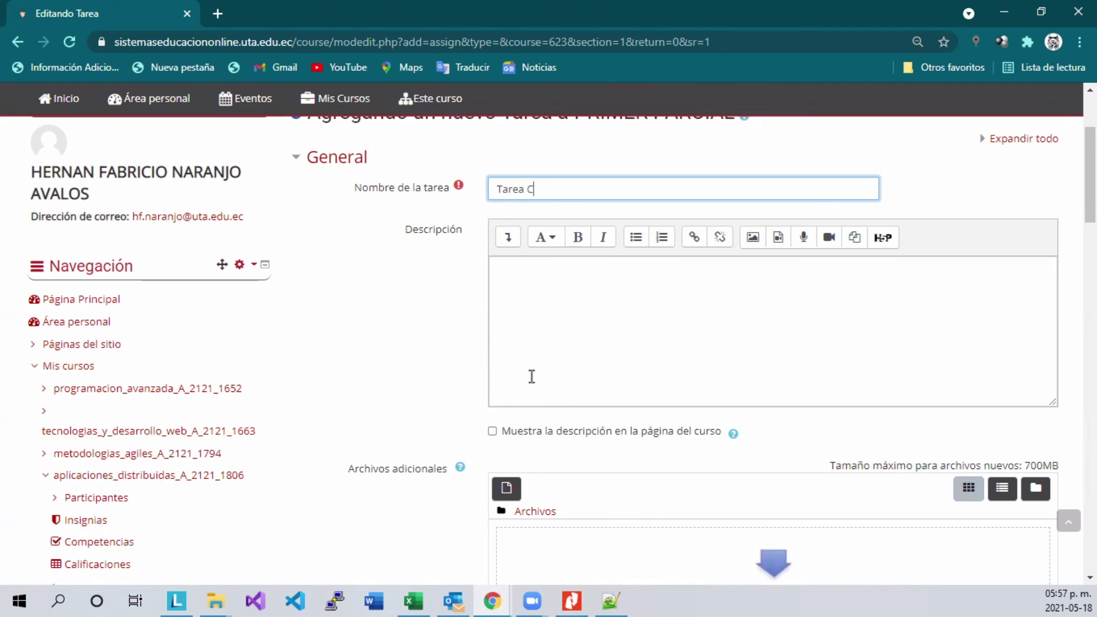
{"action": "key", "text": "BackSpace"}
{"action": "type", "text": "Balanceo Carga"}
Set the assignment's due date to 20 May 2021 and enable the cut-off date for the same day
{"action": "scroll", "coordinate": [532, 376], "scroll_direction": "down", "scroll_amount": 8}
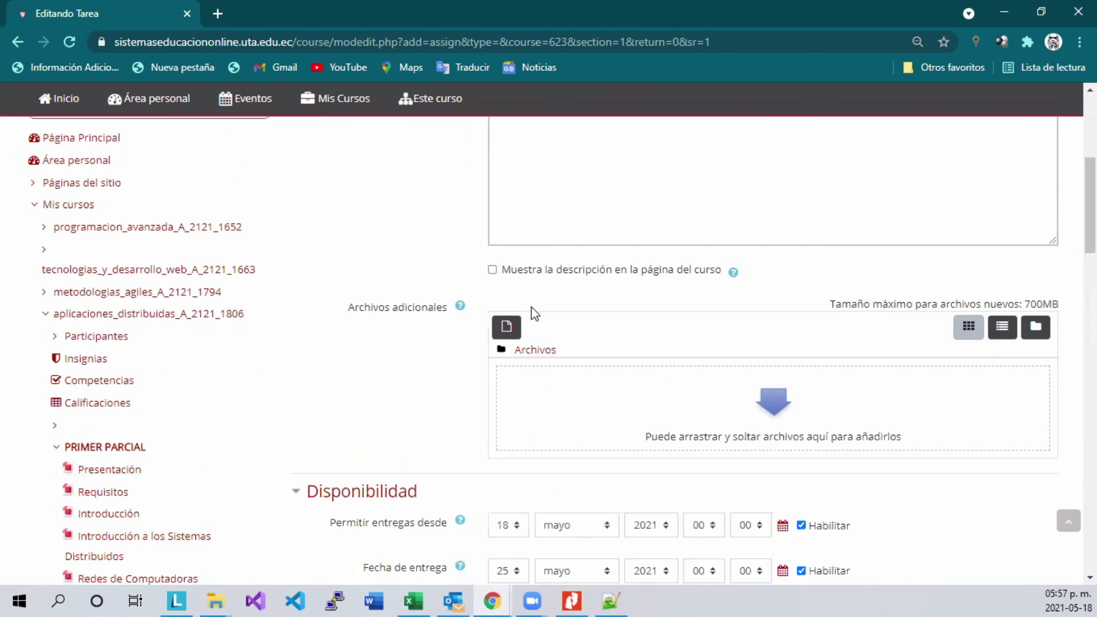
{"action": "scroll", "coordinate": [531, 435], "scroll_direction": "down", "scroll_amount": 1}
{"action": "left_click", "coordinate": [508, 249]}
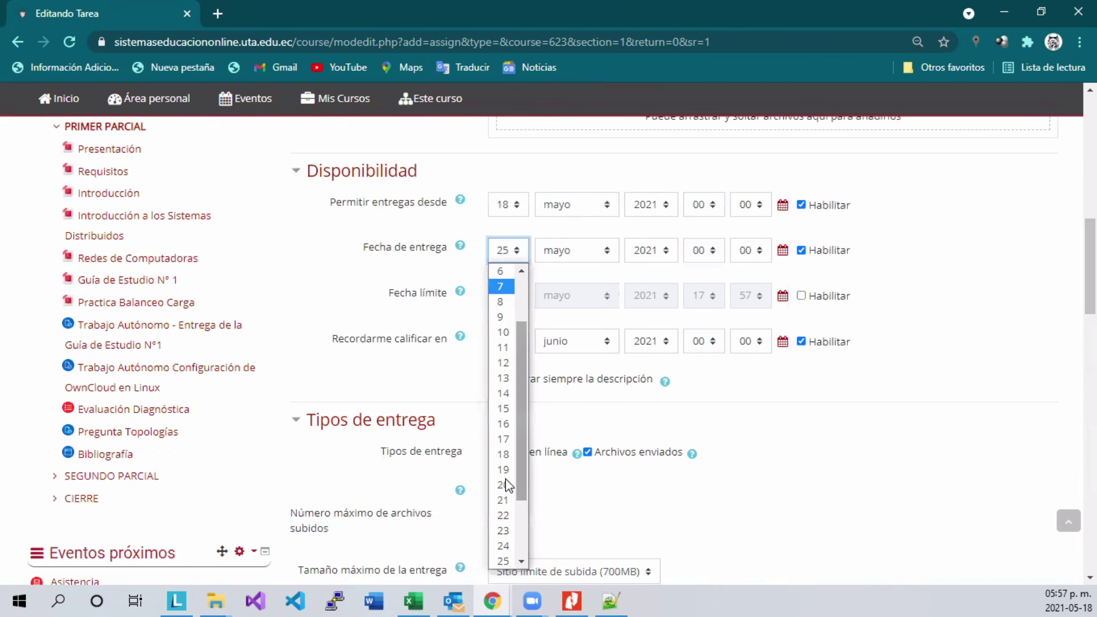
{"action": "left_click", "coordinate": [505, 482]}
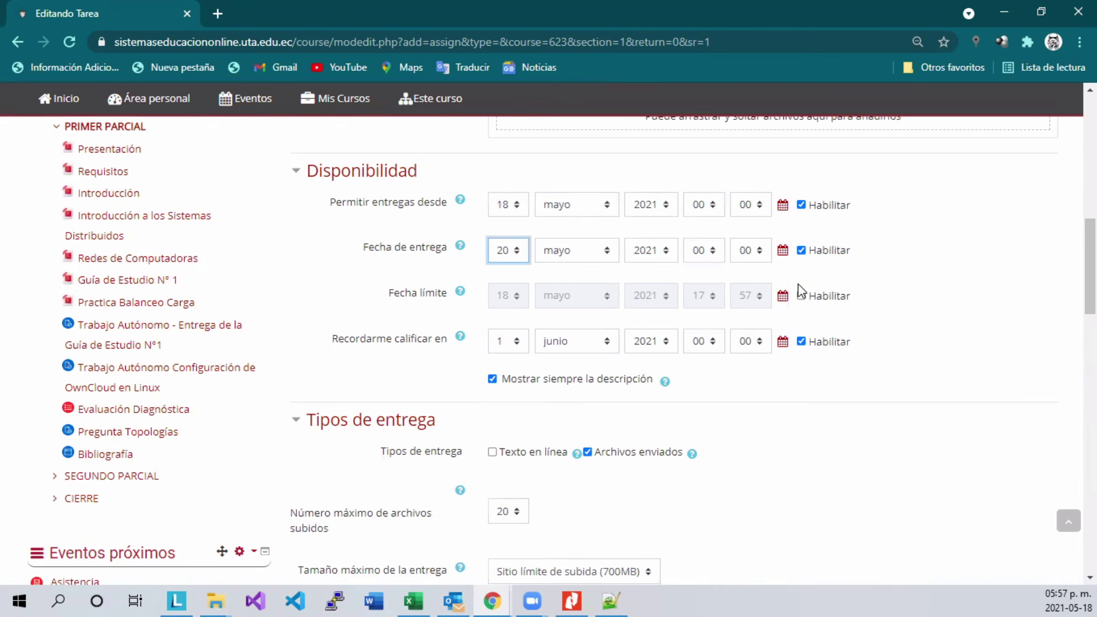
{"action": "left_click", "coordinate": [802, 296]}
{"action": "left_click", "coordinate": [511, 298]}
{"action": "scroll", "coordinate": [506, 283], "scroll_direction": "down", "scroll_amount": 1}
{"action": "left_click", "coordinate": [506, 279]}
Set the time of both the due date and the cut-off date to 14:00
{"action": "left_click", "coordinate": [709, 253]}
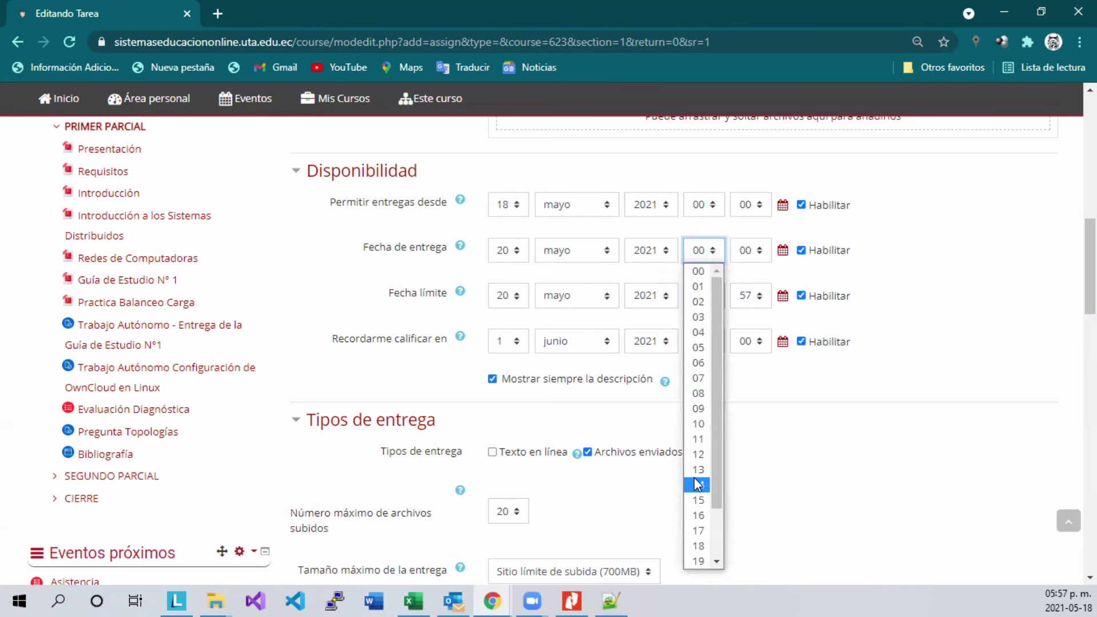
{"action": "left_click", "coordinate": [694, 474]}
{"action": "left_click", "coordinate": [708, 250]}
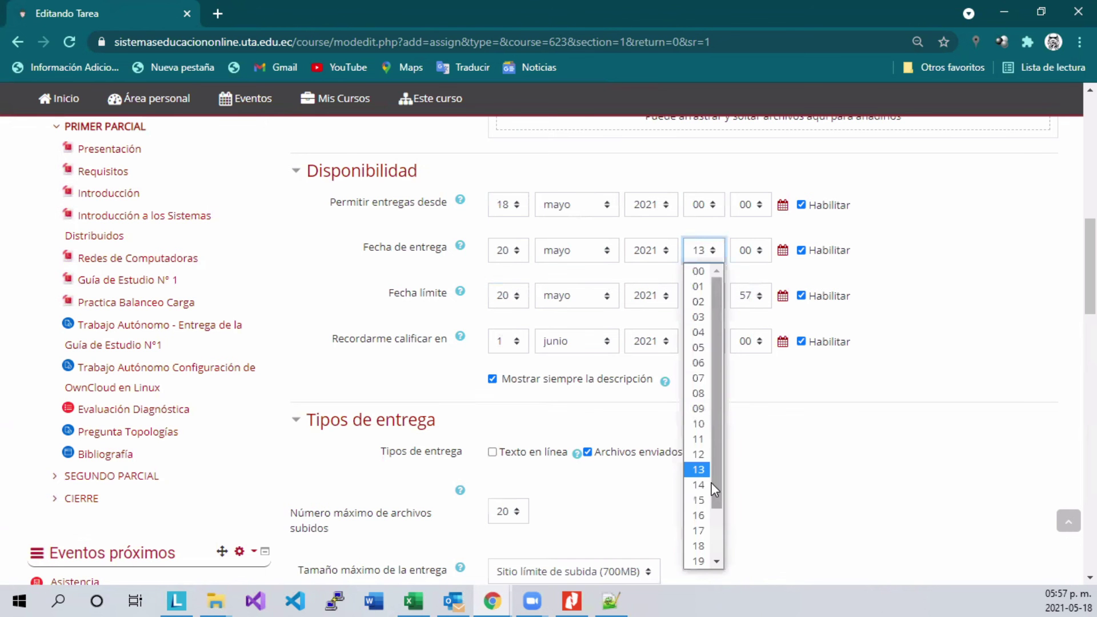
{"action": "left_click", "coordinate": [694, 484]}
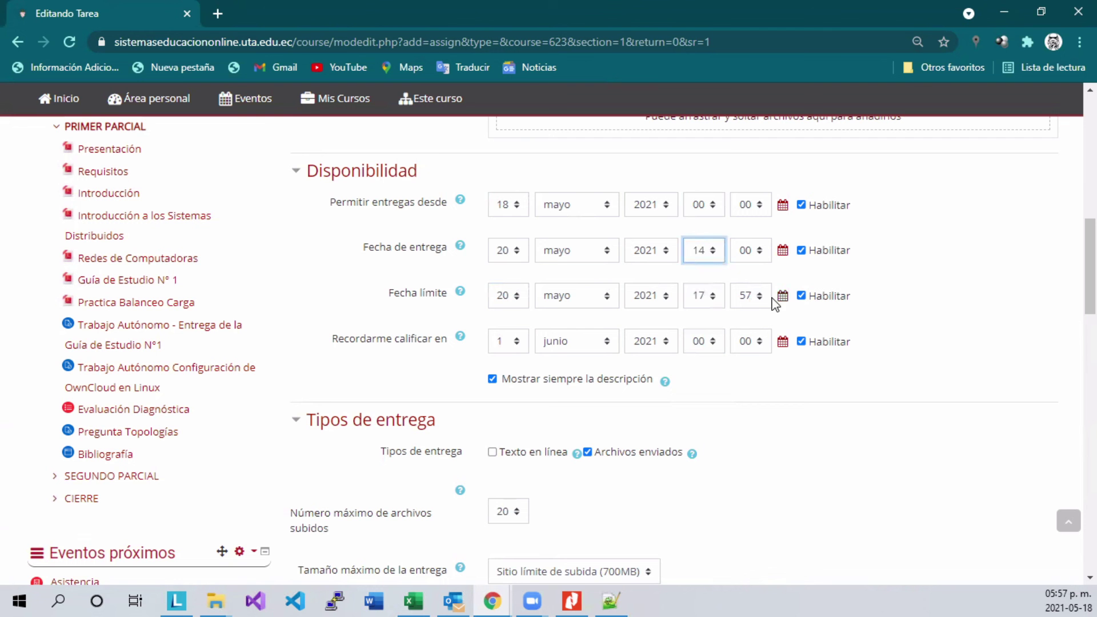
{"action": "left_click", "coordinate": [713, 289]}
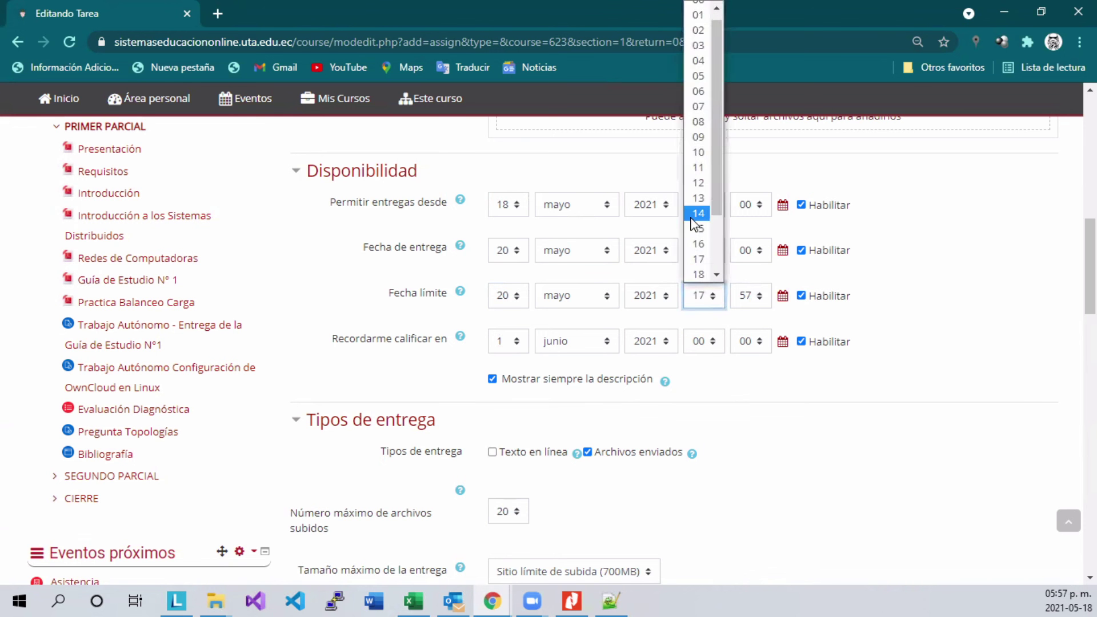
{"action": "left_click", "coordinate": [698, 229]}
{"action": "left_click", "coordinate": [753, 295]}
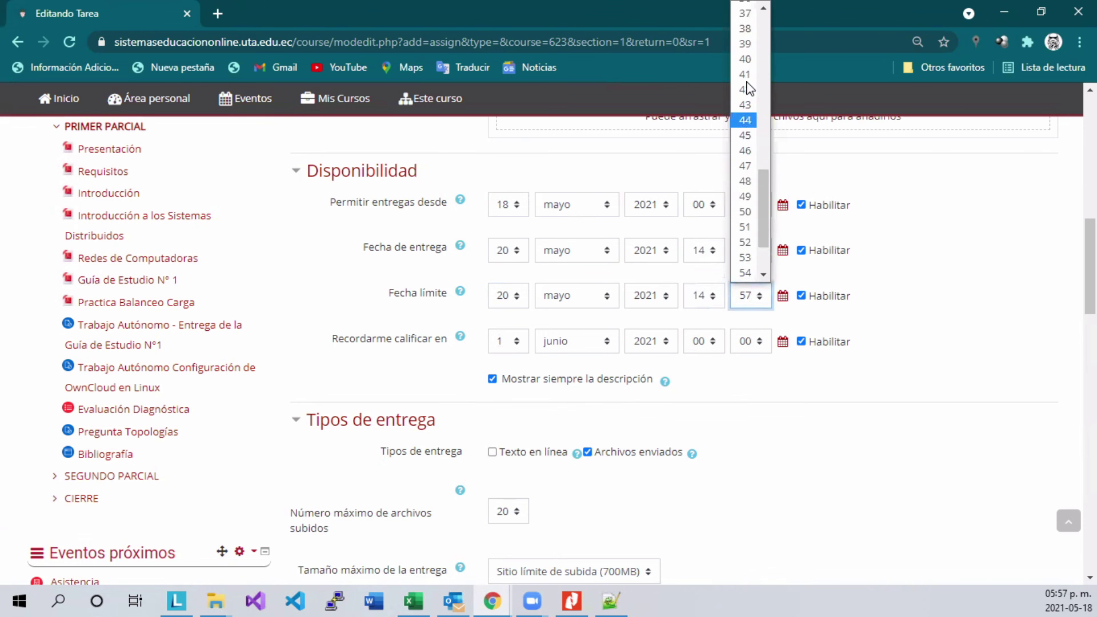
{"action": "scroll", "coordinate": [748, 95], "scroll_direction": "up", "scroll_amount": 10}
{"action": "left_click", "coordinate": [746, 9]}
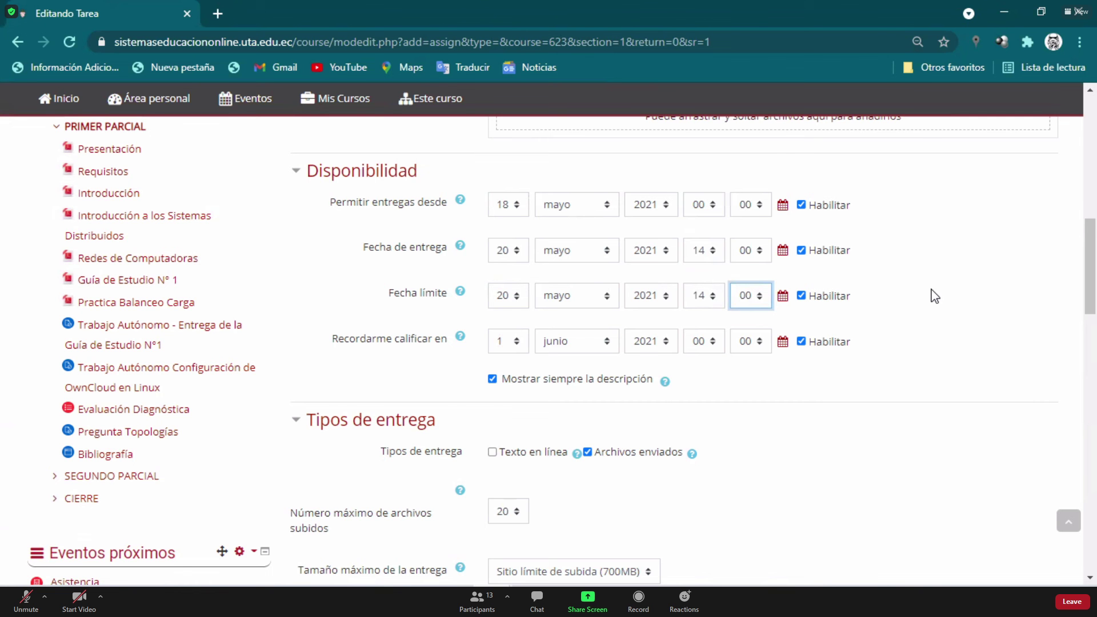
{"action": "scroll", "coordinate": [935, 297], "scroll_direction": "down", "scroll_amount": 3}
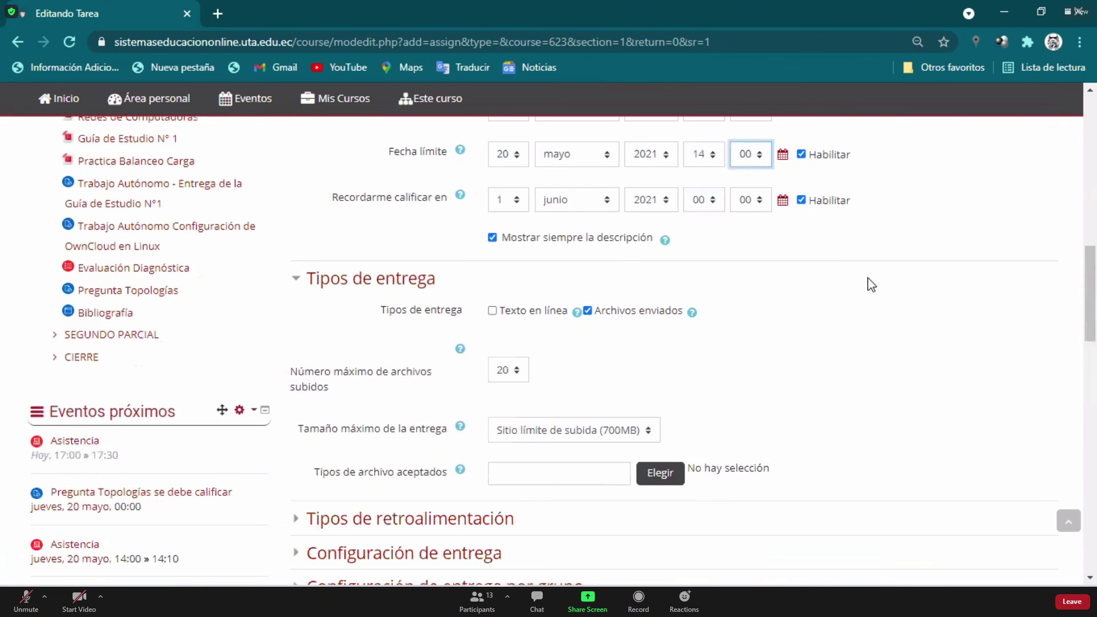
{"action": "scroll", "coordinate": [873, 284], "scroll_direction": "down", "scroll_amount": 1}
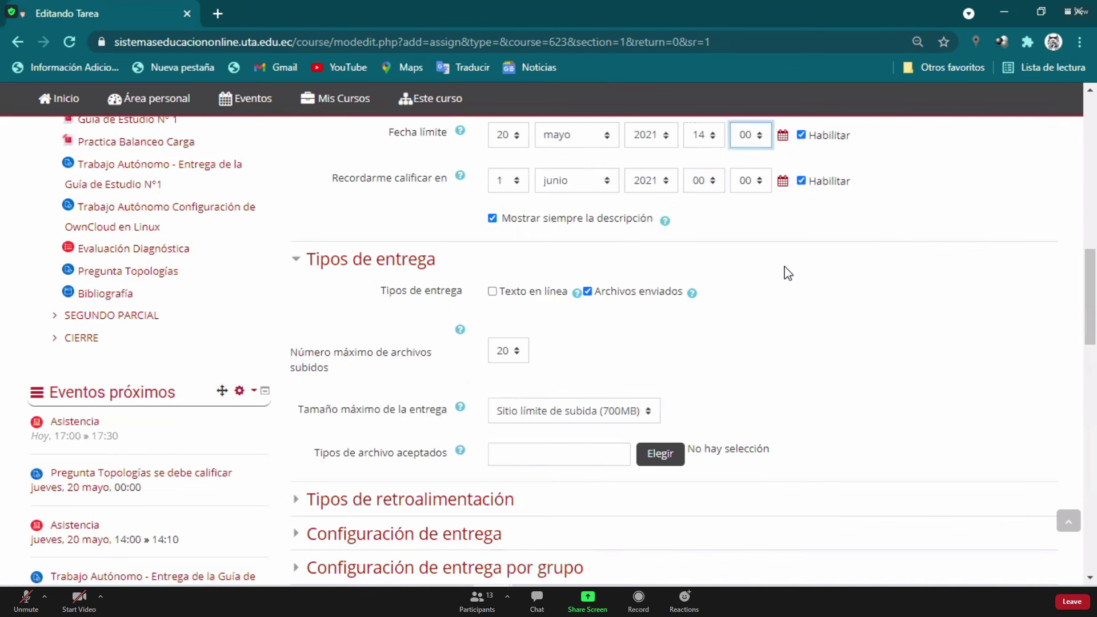
{"action": "scroll", "coordinate": [788, 273], "scroll_direction": "up", "scroll_amount": 7}
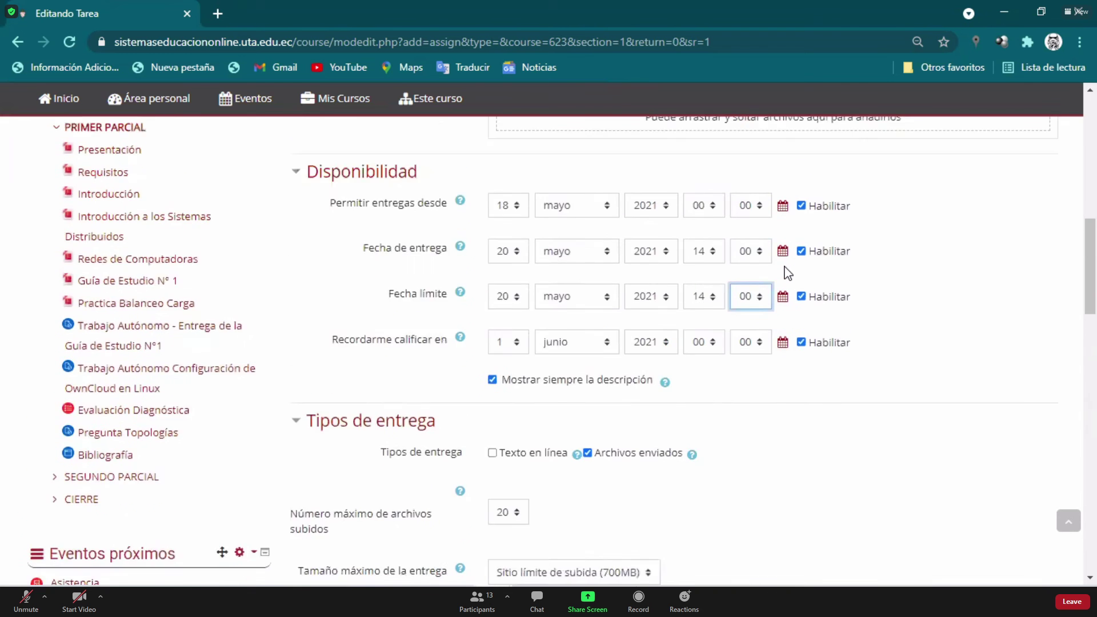
{"action": "scroll", "coordinate": [785, 271], "scroll_direction": "up", "scroll_amount": 8}
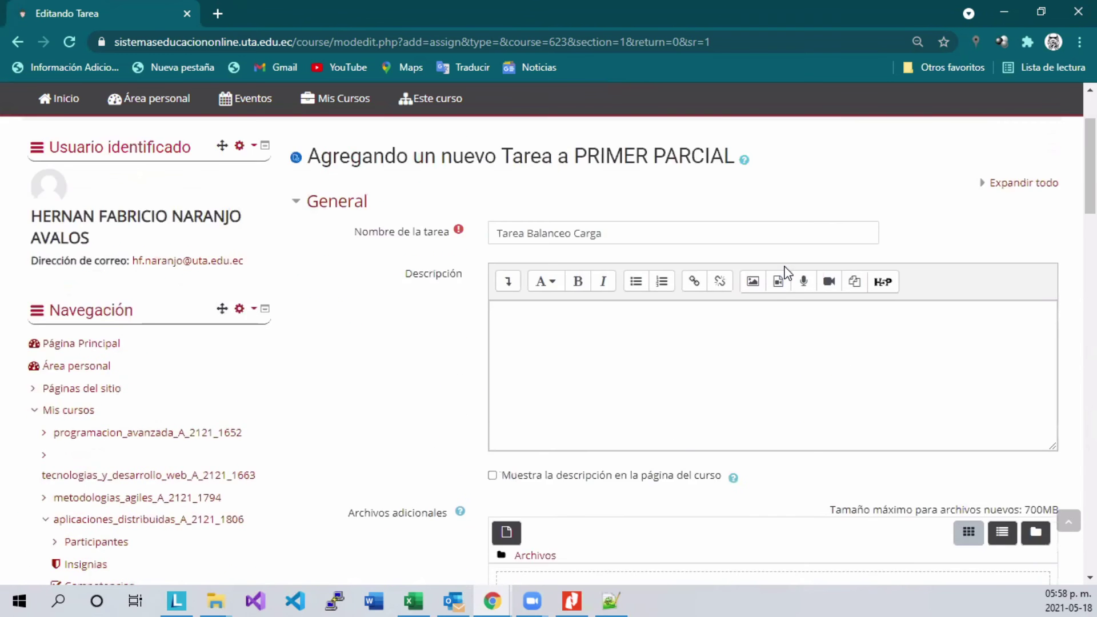
{"action": "scroll", "coordinate": [785, 272], "scroll_direction": "up", "scroll_amount": 2}
{"action": "scroll", "coordinate": [661, 392], "scroll_direction": "down", "scroll_amount": 6}
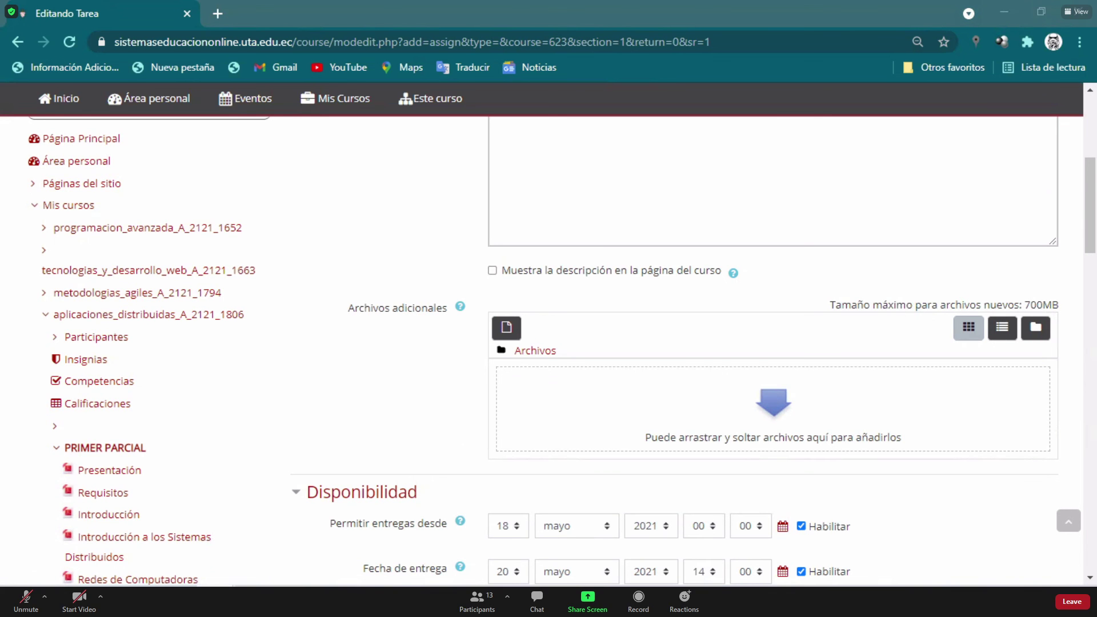
Switch to Notepad++, close both open hola_mundo.cpp files and minimize the editor window
{"action": "key", "text": "alt+Tab"}
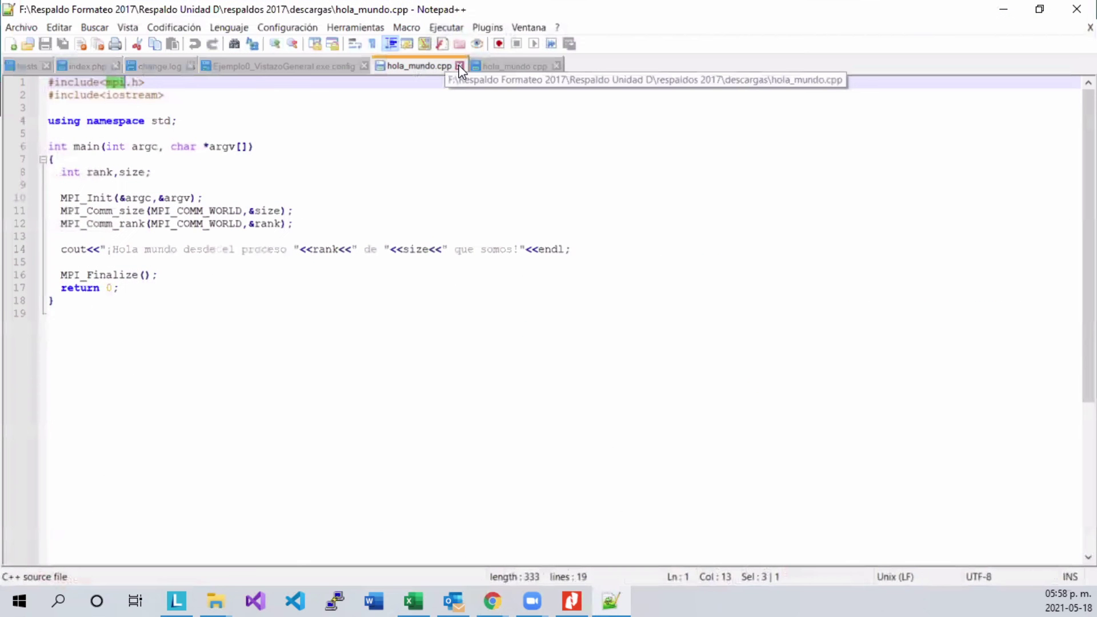
{"action": "left_click", "coordinate": [460, 66]}
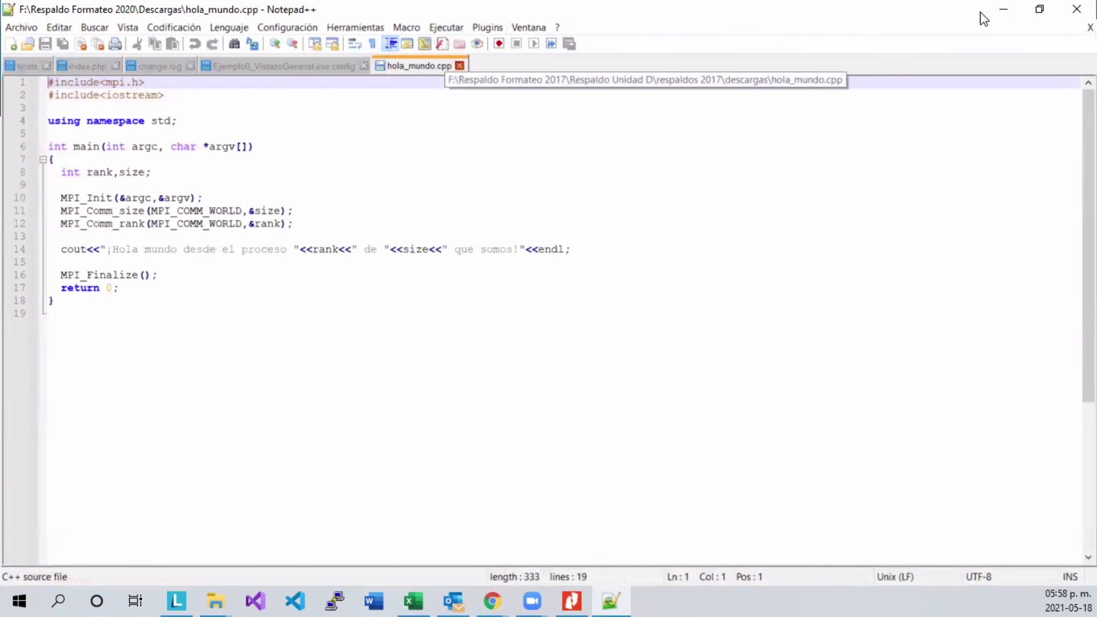
{"action": "key", "text": "ctrl+w"}
{"action": "left_click", "coordinate": [1004, 9]}
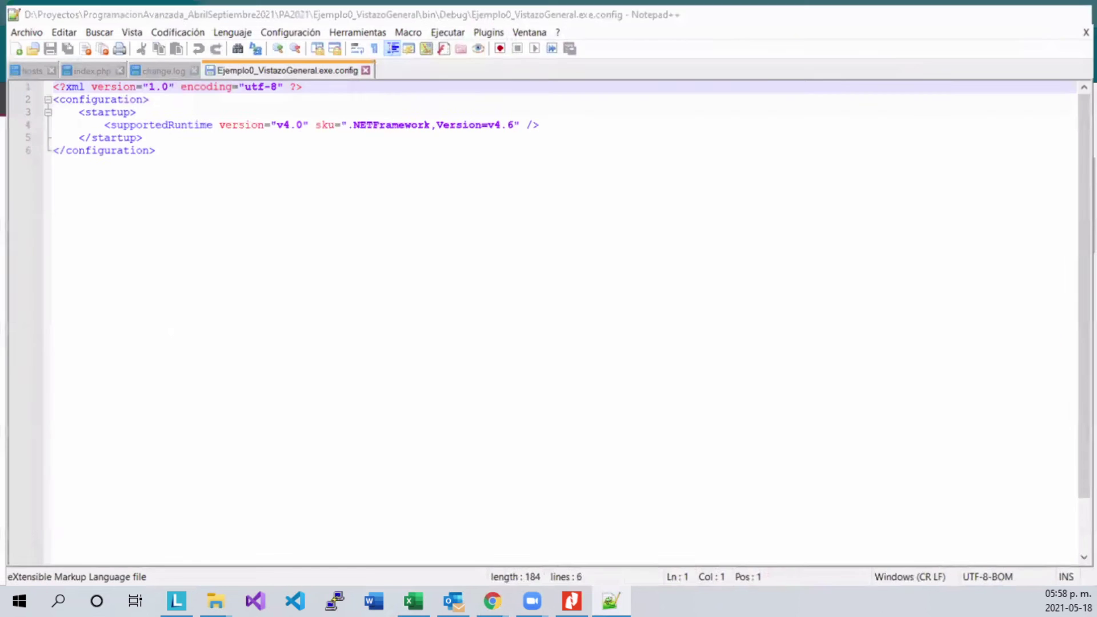
Attach hola_mundo.cpp to the assignment as an additional file
{"action": "left_click_drag", "start_coordinate": [672, 440], "coordinate": [672, 443]}
{"action": "scroll", "coordinate": [666, 457], "scroll_direction": "down", "scroll_amount": 5}
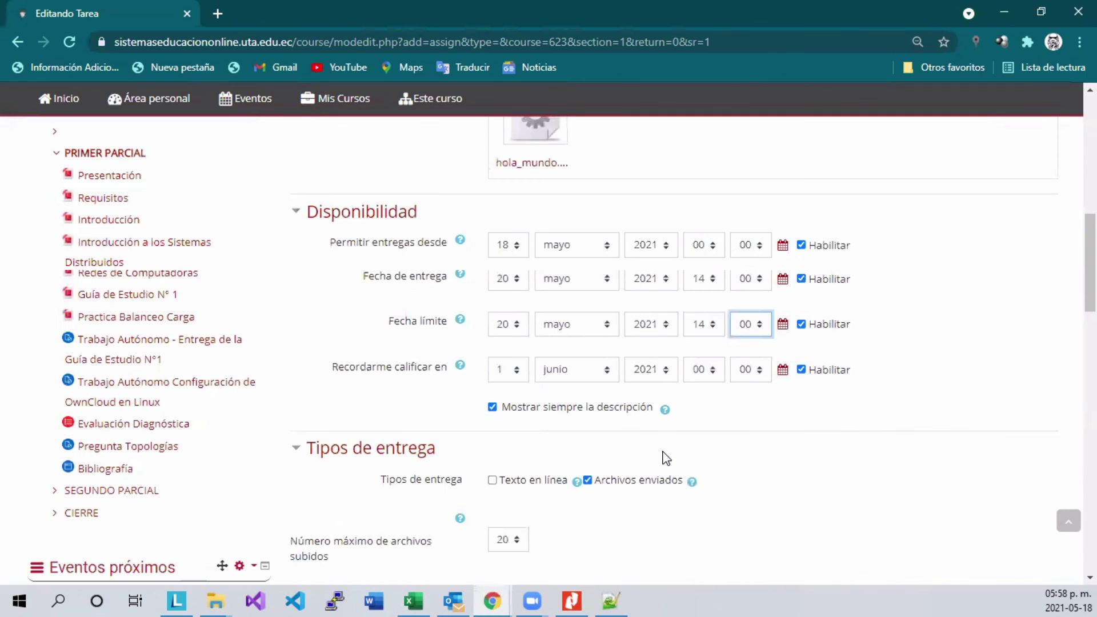
{"action": "scroll", "coordinate": [661, 458], "scroll_direction": "up", "scroll_amount": 2}
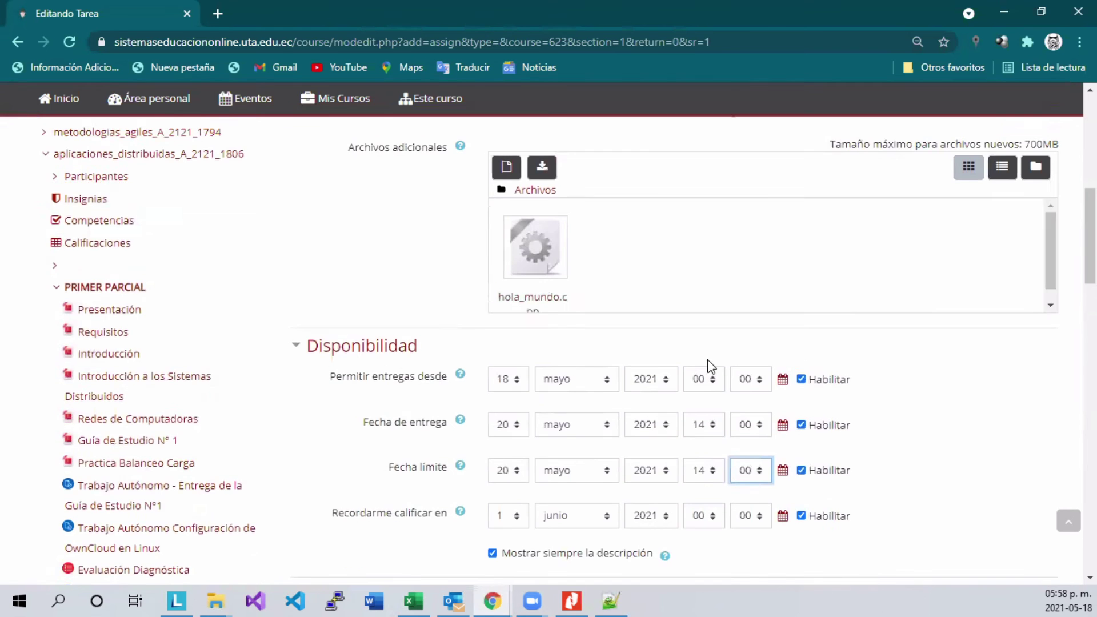
{"action": "scroll", "coordinate": [623, 455], "scroll_direction": "down", "scroll_amount": 8}
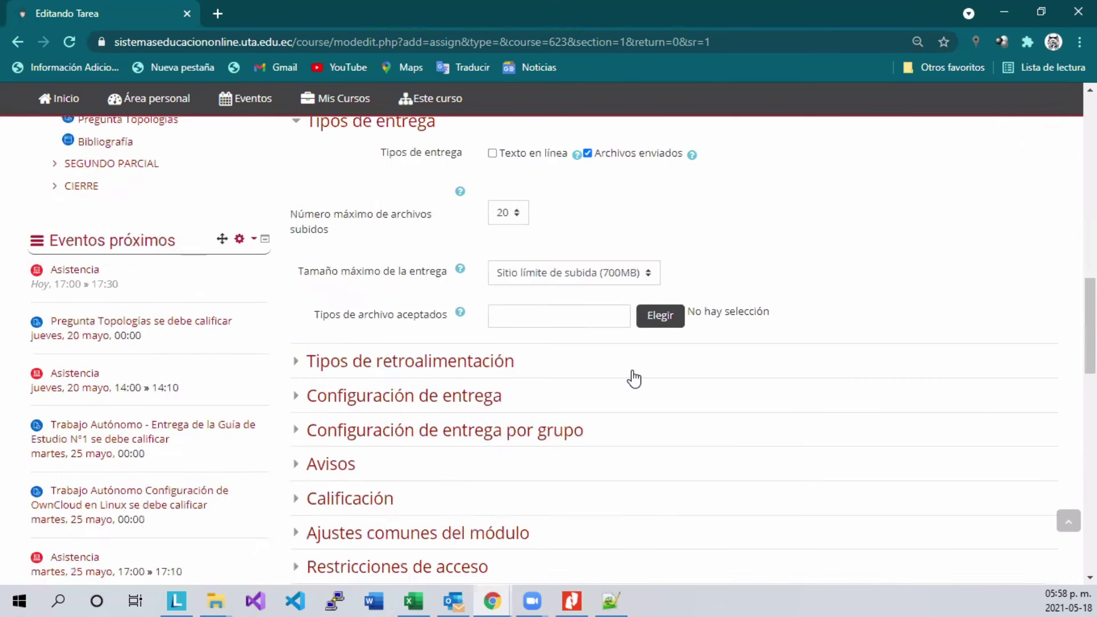
{"action": "scroll", "coordinate": [634, 378], "scroll_direction": "down", "scroll_amount": 5}
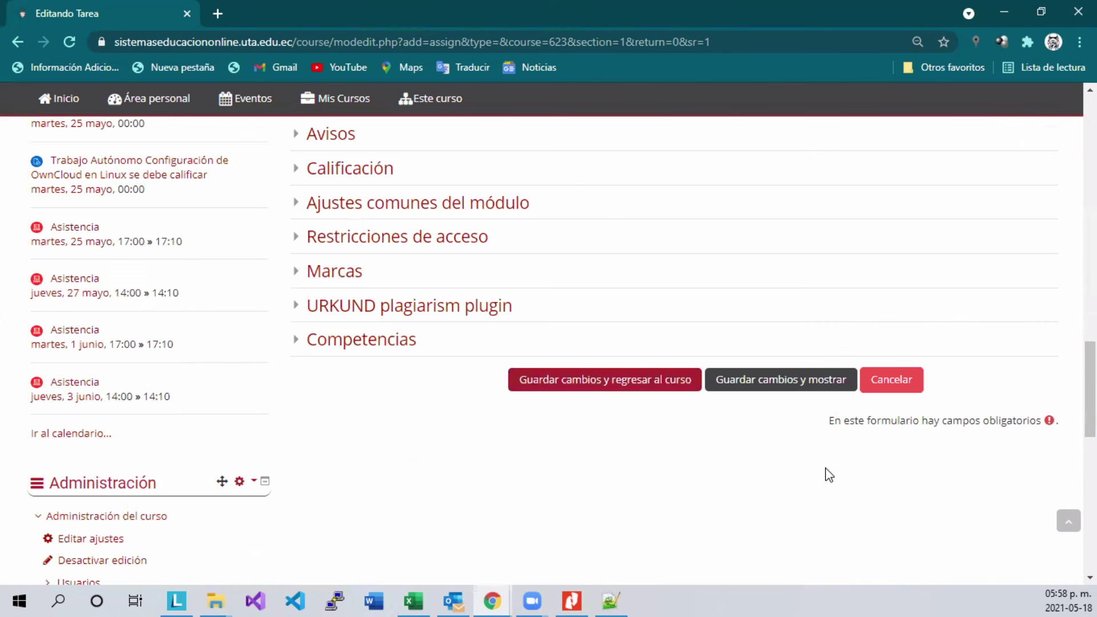
Save the assignment, return to the course and move Tarea Balanceo Carga directly below Pregunta Topologías in Zona de evaluación
{"action": "left_click", "coordinate": [569, 393]}
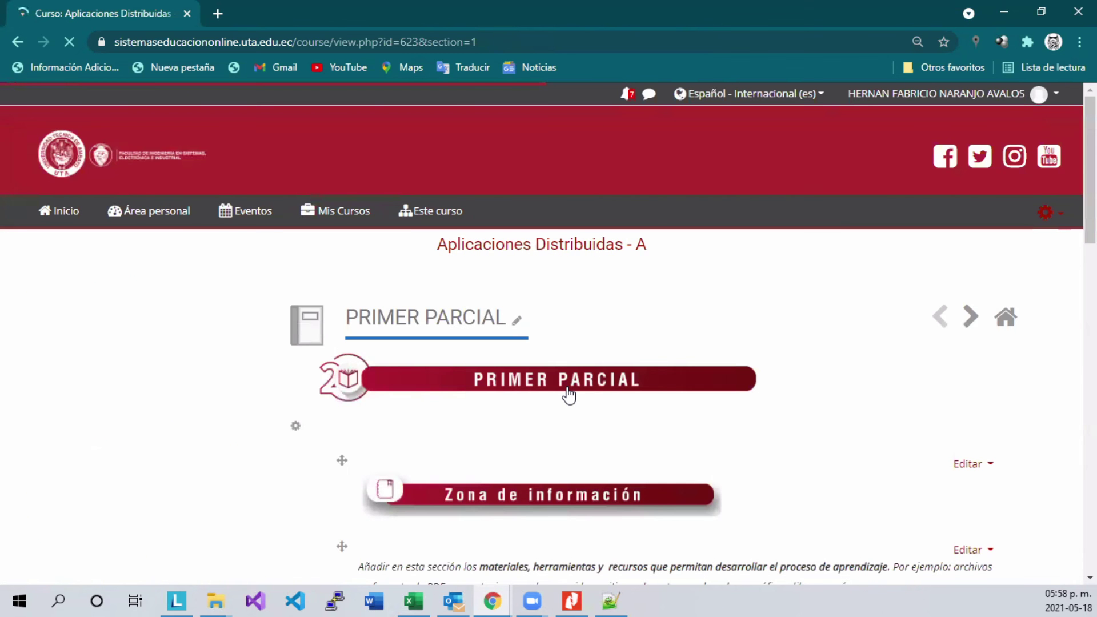
{"action": "scroll", "coordinate": [737, 405], "scroll_direction": "down", "scroll_amount": 5}
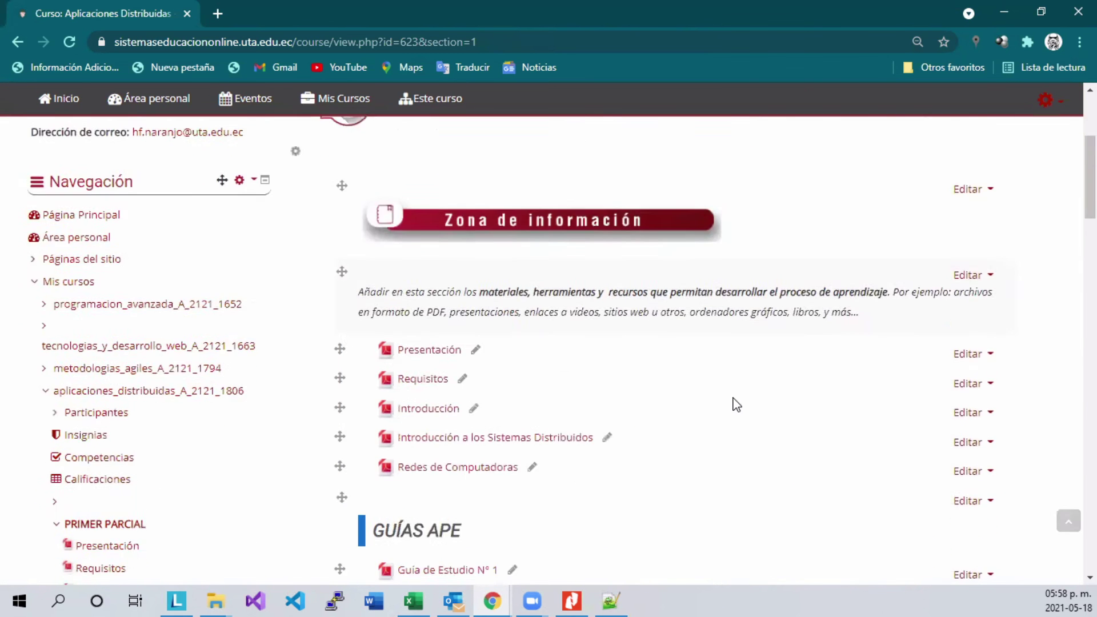
{"action": "scroll", "coordinate": [736, 405], "scroll_direction": "down", "scroll_amount": 6}
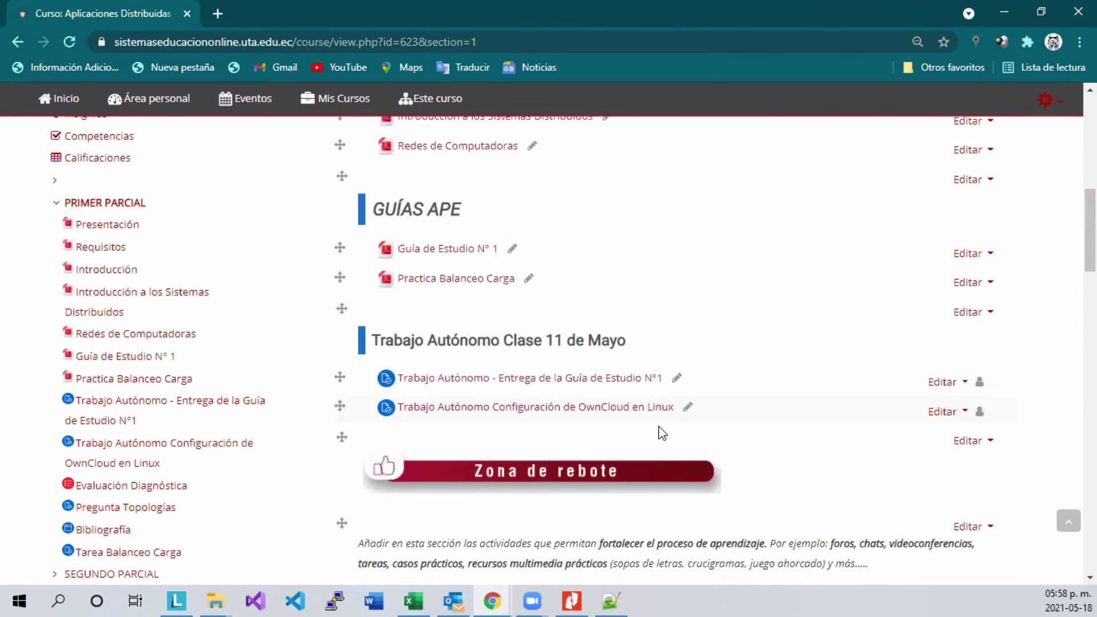
{"action": "scroll", "coordinate": [471, 431], "scroll_direction": "down", "scroll_amount": 9}
{"action": "scroll", "coordinate": [344, 472], "scroll_direction": "down", "scroll_amount": 1}
{"action": "left_click_drag", "start_coordinate": [344, 471], "coordinate": [361, 272]}
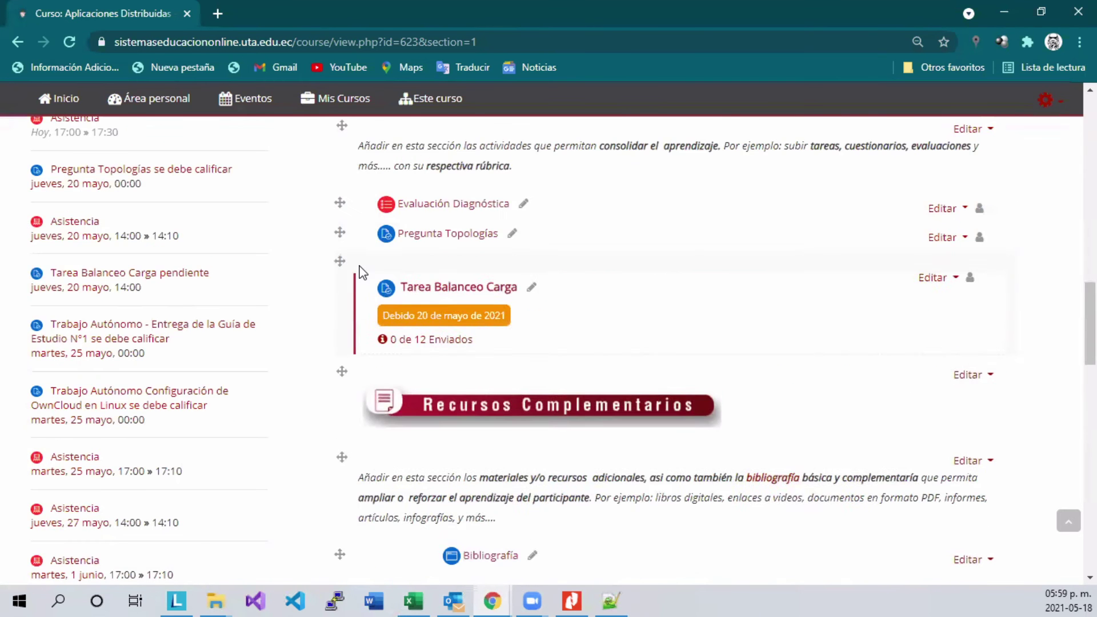
Move Pregunta Topologías to the end of the Trabajo Autónomo Clase 11 de Mayo activities
{"action": "scroll", "coordinate": [362, 271], "scroll_direction": "up", "scroll_amount": 5}
{"action": "scroll", "coordinate": [361, 272], "scroll_direction": "up", "scroll_amount": 4}
{"action": "scroll", "coordinate": [362, 273], "scroll_direction": "up", "scroll_amount": 2}
{"action": "scroll", "coordinate": [355, 512], "scroll_direction": "down", "scroll_amount": 4}
{"action": "left_click_drag", "start_coordinate": [369, 210], "coordinate": [370, 216]}
{"action": "scroll", "coordinate": [465, 262], "scroll_direction": "down", "scroll_amount": 3}
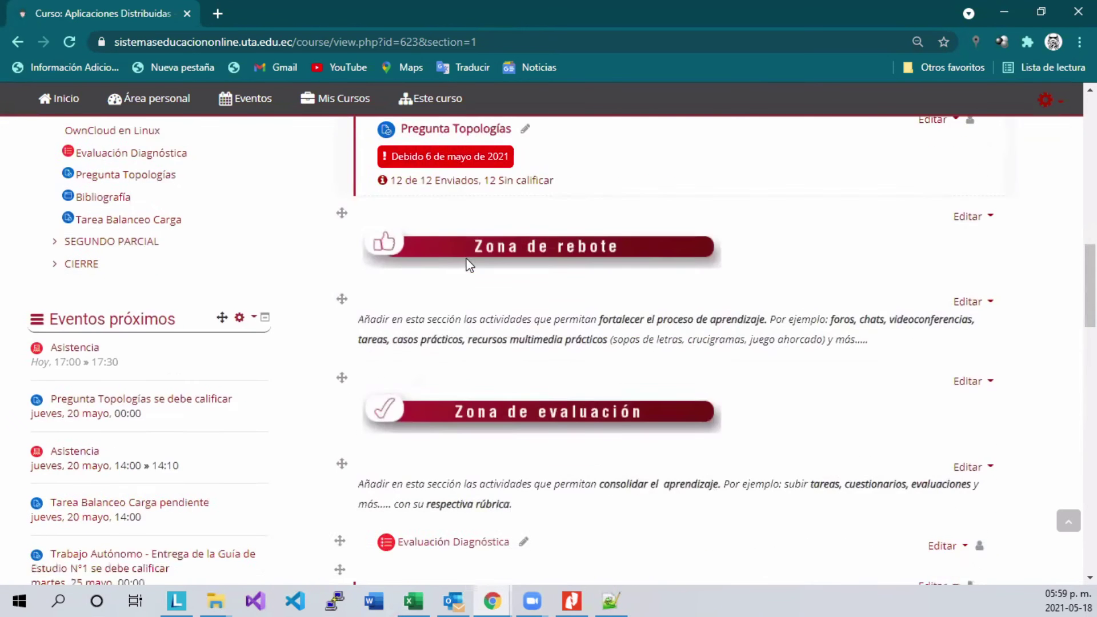
Move Pregunta Topologías down into Zona de rebote, below its introductory text
{"action": "scroll", "coordinate": [400, 254], "scroll_direction": "up", "scroll_amount": 2}
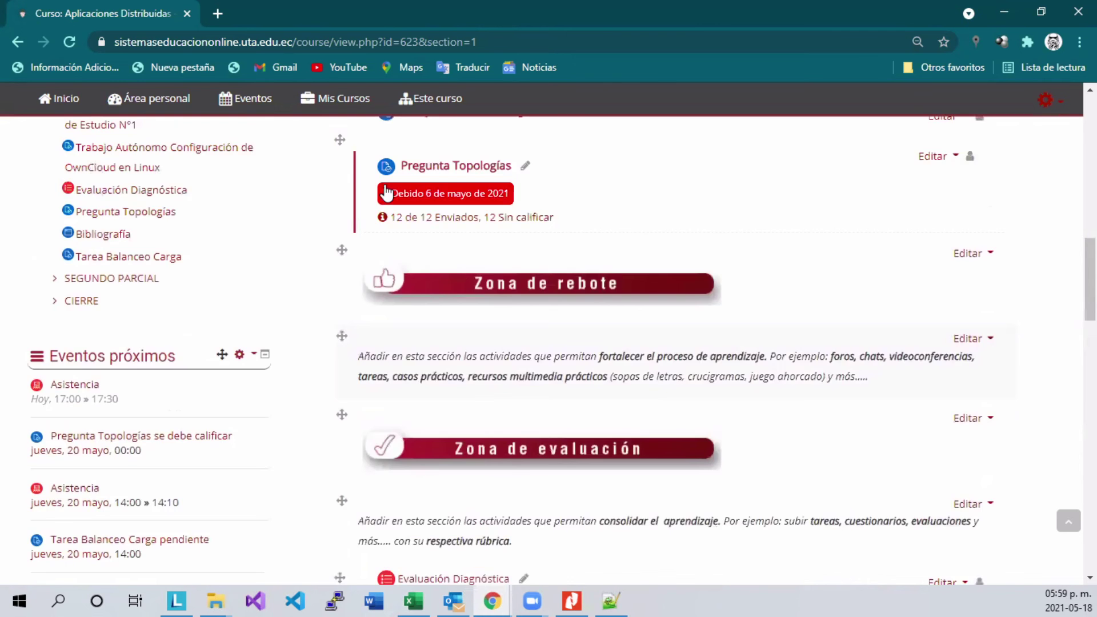
{"action": "scroll", "coordinate": [347, 314], "scroll_direction": "up", "scroll_amount": 1}
{"action": "left_click_drag", "start_coordinate": [347, 318], "coordinate": [362, 432]}
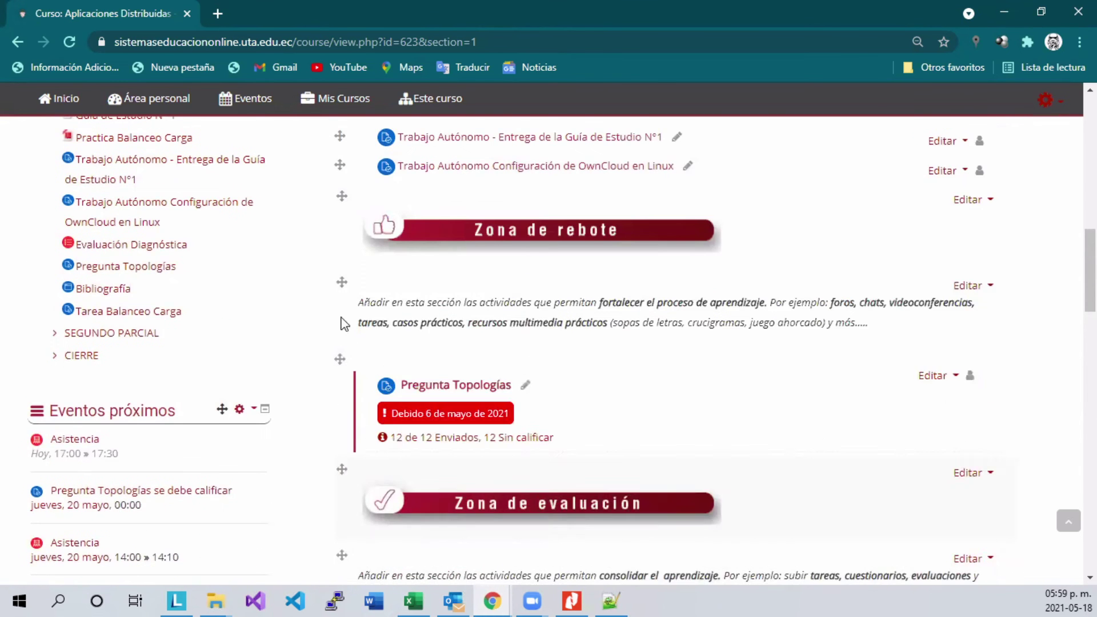
Move Pregunta Topologías out of Zona de rebote and place Tarea Balanceo Carga below Trabajo Autónomo Configuración de OwnCloud en Linux
{"action": "scroll", "coordinate": [362, 432], "scroll_direction": "down", "scroll_amount": 3}
{"action": "left_click_drag", "start_coordinate": [338, 244], "coordinate": [366, 255]}
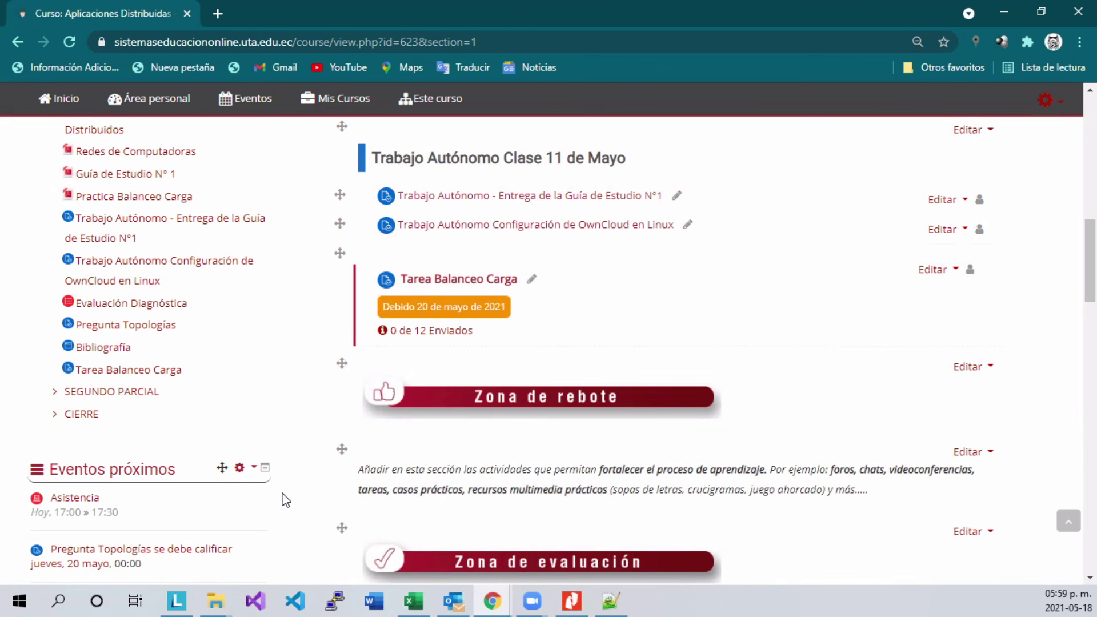
{"action": "scroll", "coordinate": [379, 490], "scroll_direction": "down", "scroll_amount": 1}
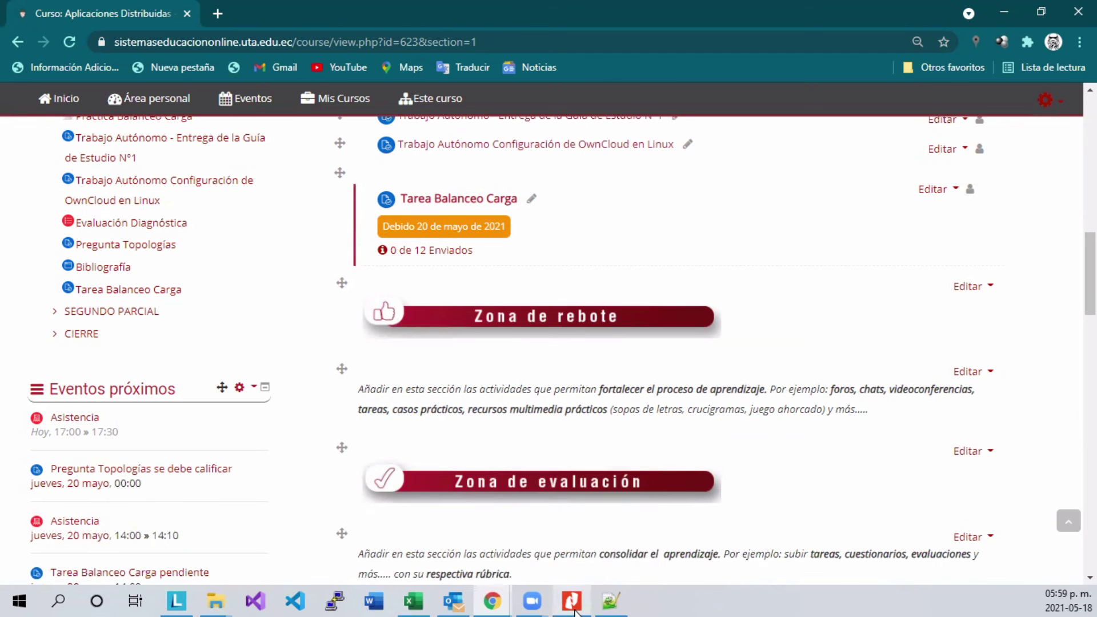
Switch to Nitro Pro and show the beginning of the Cluster Balanceo Carga document
{"action": "mouse_move", "coordinate": [575, 612]}
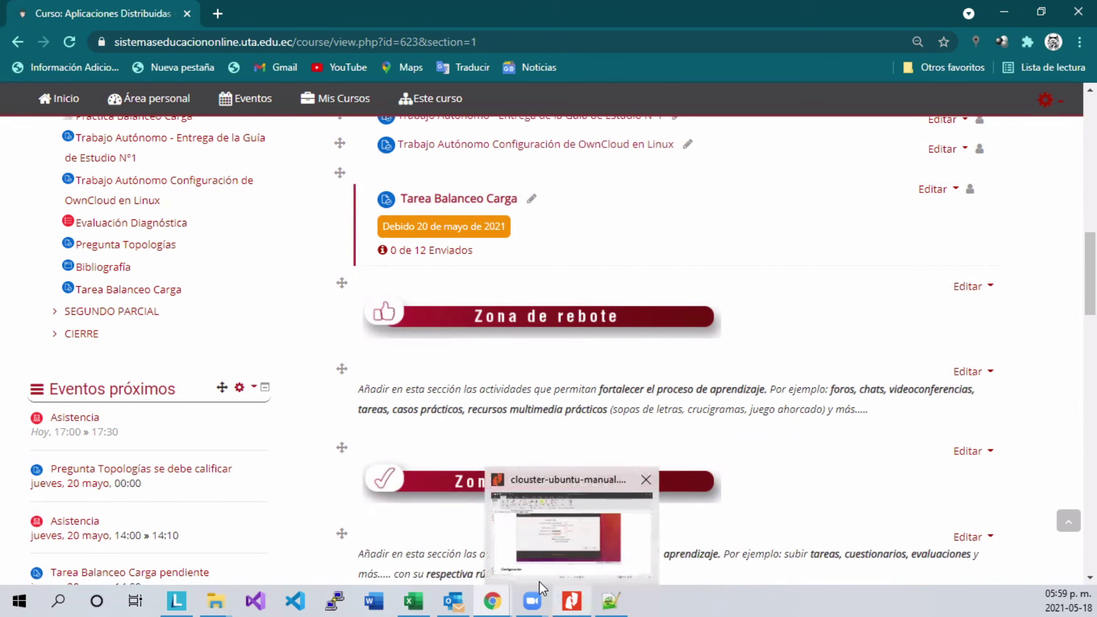
{"action": "left_click", "coordinate": [570, 570]}
{"action": "left_click", "coordinate": [88, 130]}
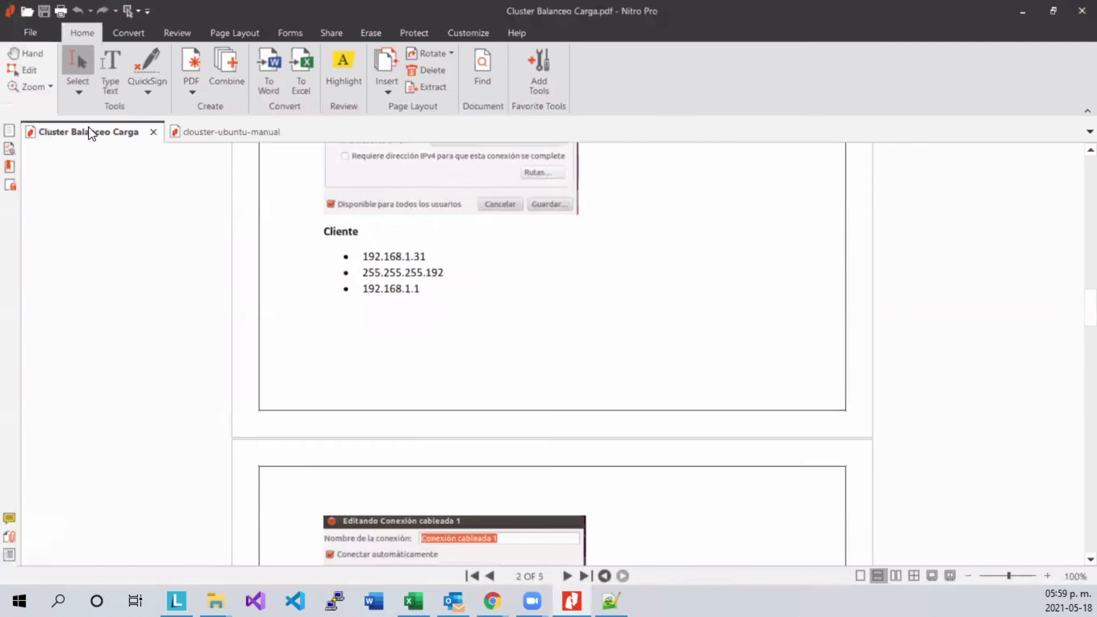
{"action": "scroll", "coordinate": [473, 376], "scroll_direction": "up", "scroll_amount": 5}
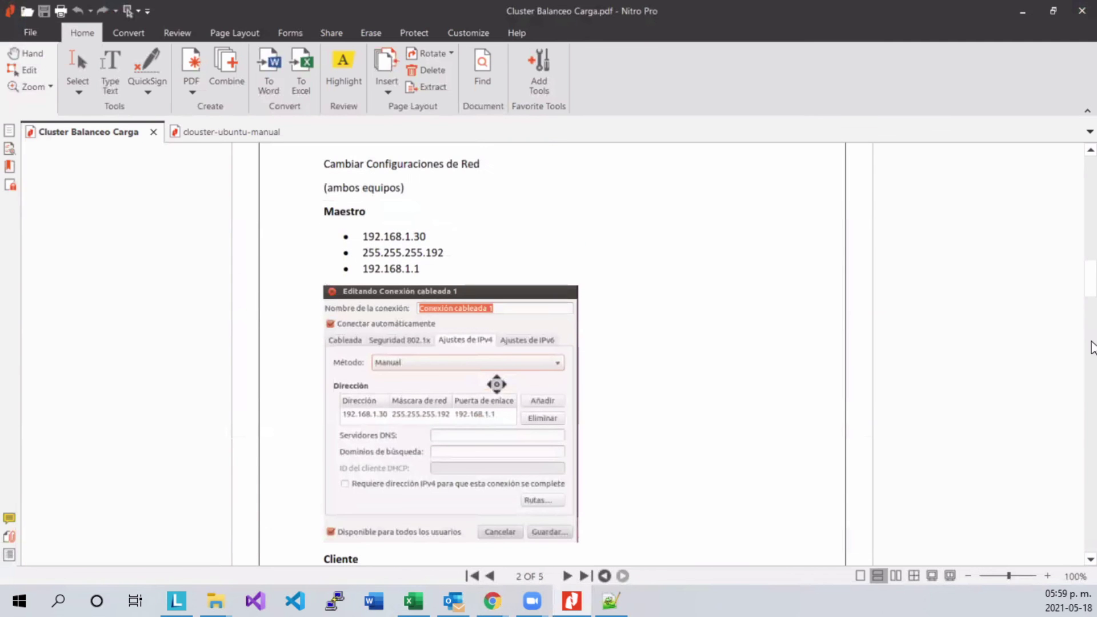
{"action": "scroll", "coordinate": [496, 384], "scroll_direction": "down", "scroll_amount": 2}
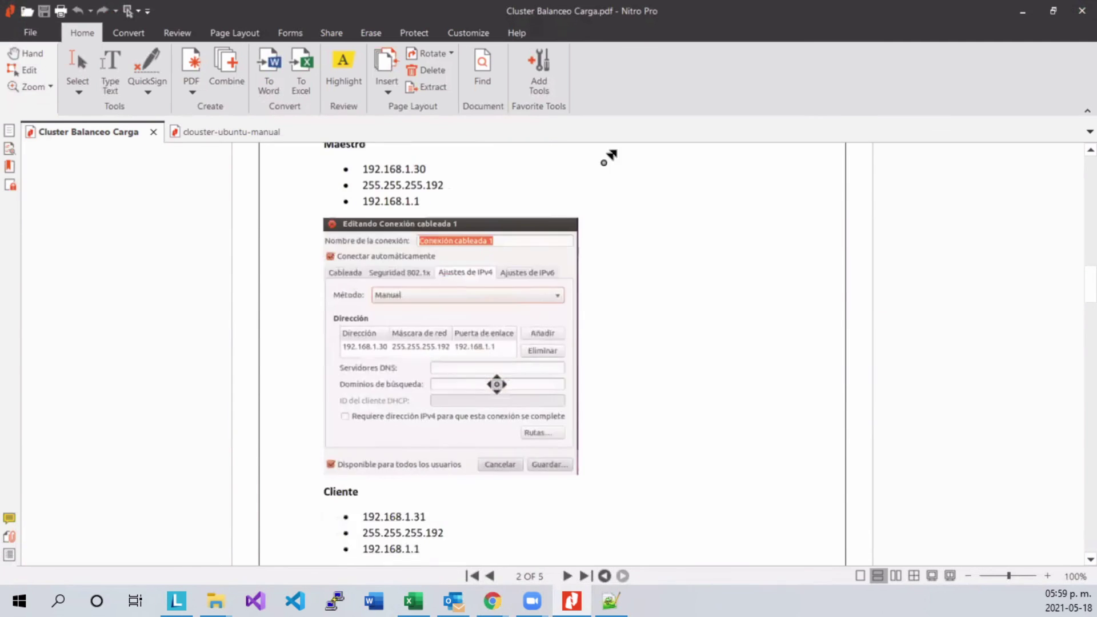
{"action": "scroll", "coordinate": [609, 155], "scroll_direction": "up", "scroll_amount": 15}
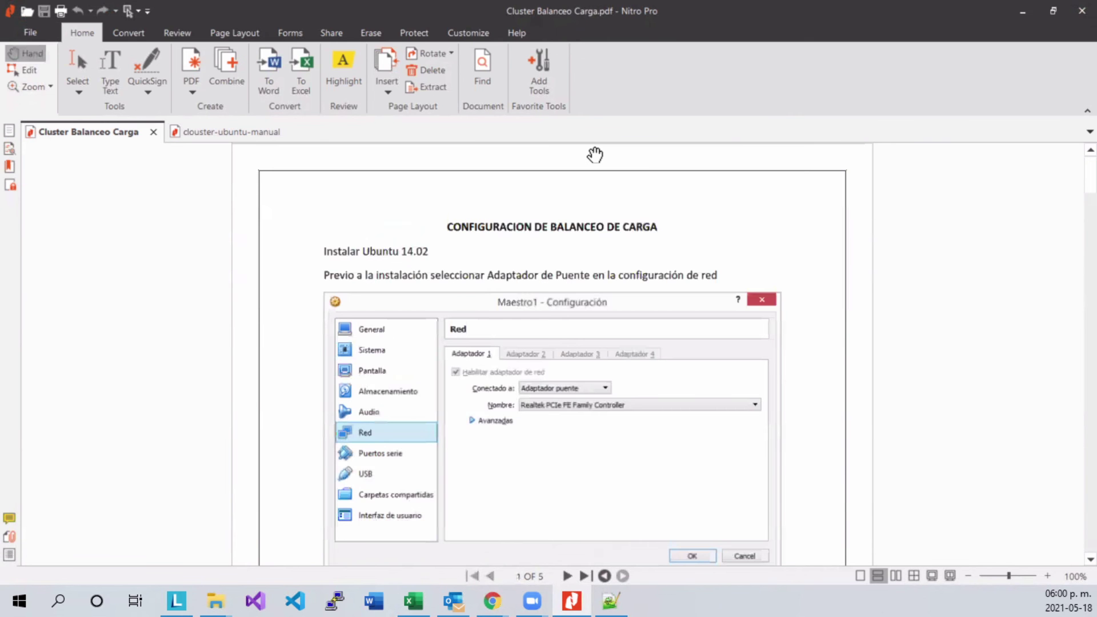
Examine the Ampliar la Pantalla and Instalamos Paquetes instructions on the first page of the guide
{"action": "left_click", "coordinate": [1090, 344]}
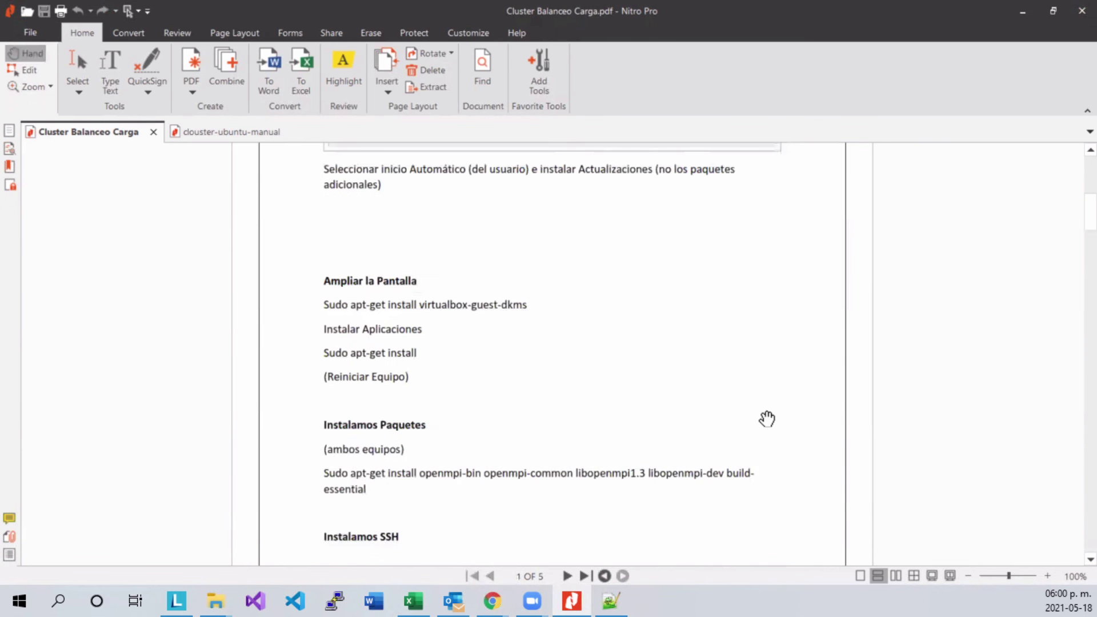
{"action": "scroll", "coordinate": [630, 400], "scroll_direction": "up", "scroll_amount": 2}
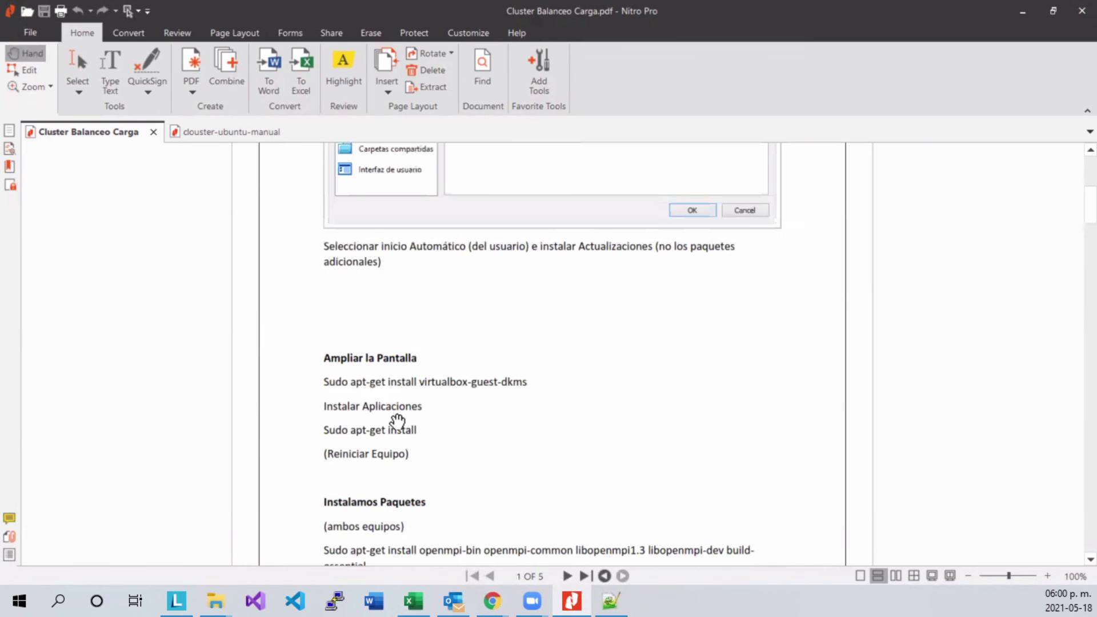
{"action": "scroll", "coordinate": [398, 423], "scroll_direction": "down", "scroll_amount": 3}
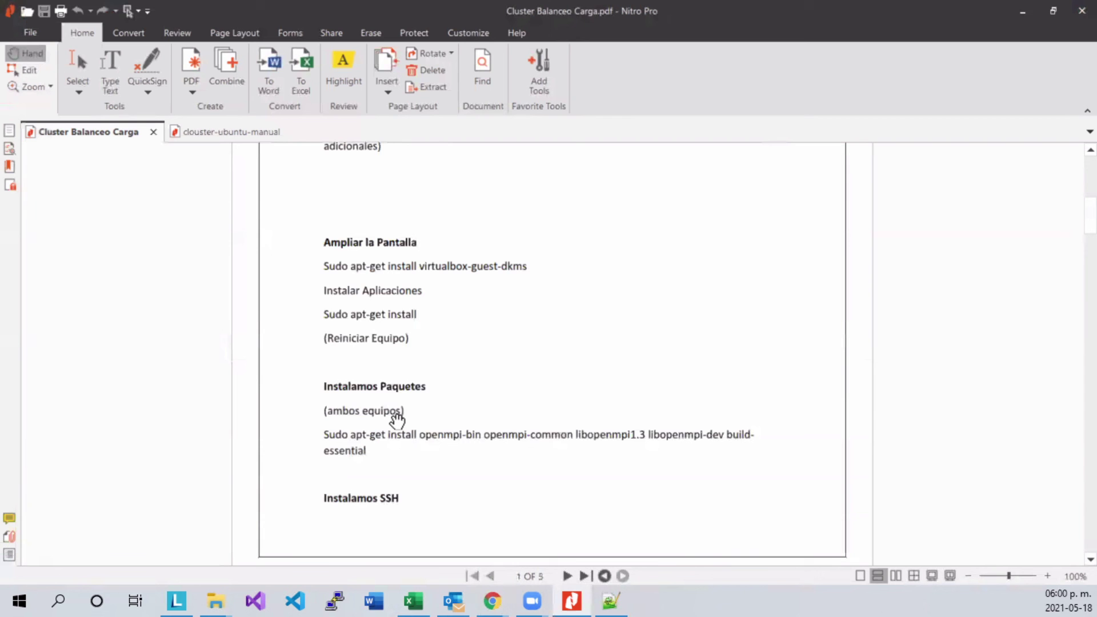
{"action": "double_click", "coordinate": [630, 439]}
{"action": "left_click", "coordinate": [639, 438]}
Review the SSH installation, key generation and network settings for the Maestro and Cliente machines
{"action": "scroll", "coordinate": [381, 495], "scroll_direction": "down", "scroll_amount": 10}
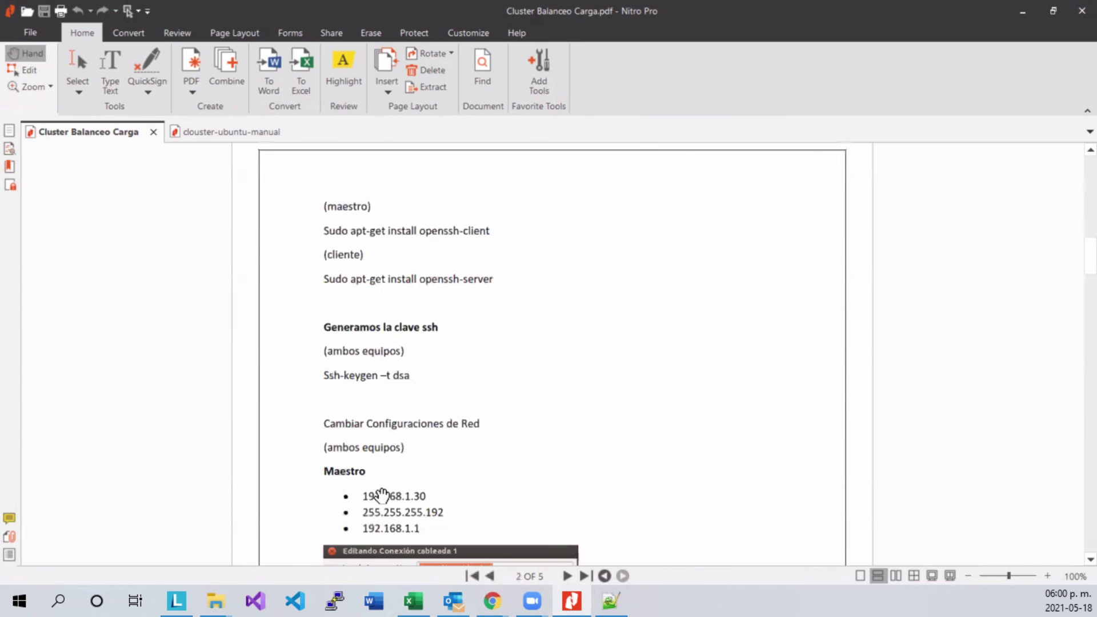
{"action": "scroll", "coordinate": [382, 495], "scroll_direction": "up", "scroll_amount": 1}
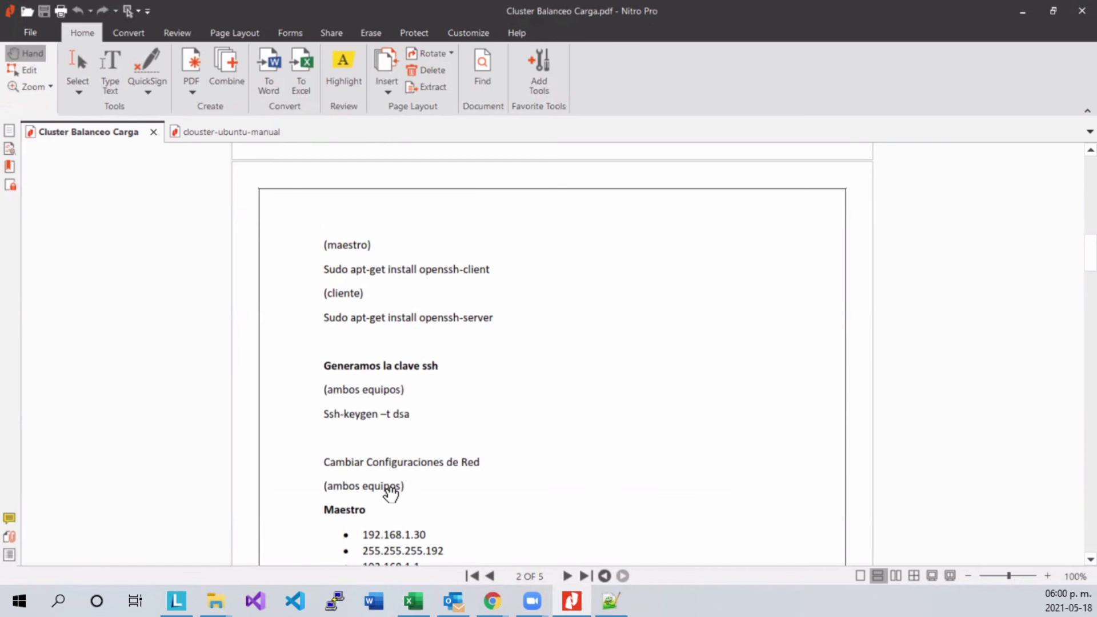
{"action": "scroll", "coordinate": [382, 495], "scroll_direction": "down", "scroll_amount": 8}
{"action": "scroll", "coordinate": [391, 495], "scroll_direction": "down", "scroll_amount": 7}
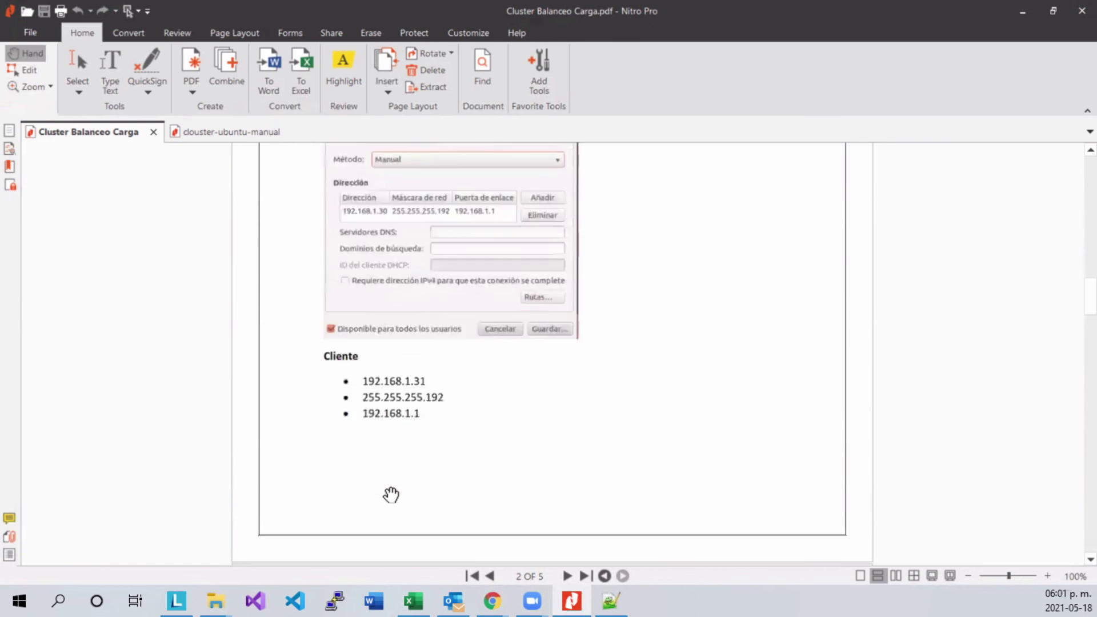
{"action": "scroll", "coordinate": [391, 495], "scroll_direction": "down", "scroll_amount": 12}
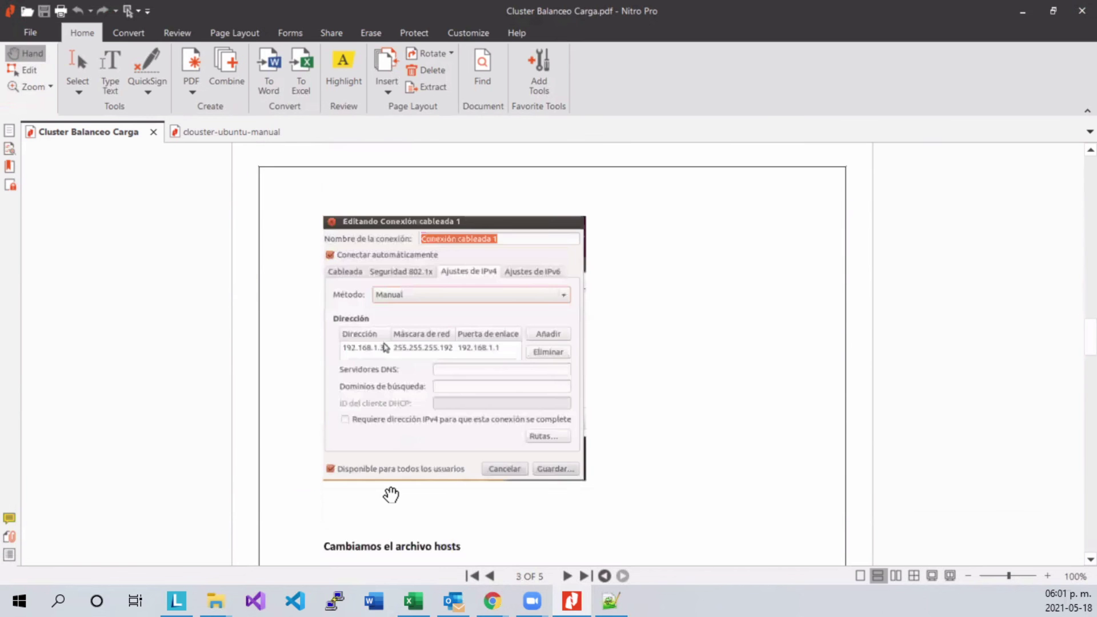
Look through the remaining pages of the guide, from the network connection change to the Probar Balanceo section
{"action": "scroll", "coordinate": [391, 495], "scroll_direction": "down", "scroll_amount": 14}
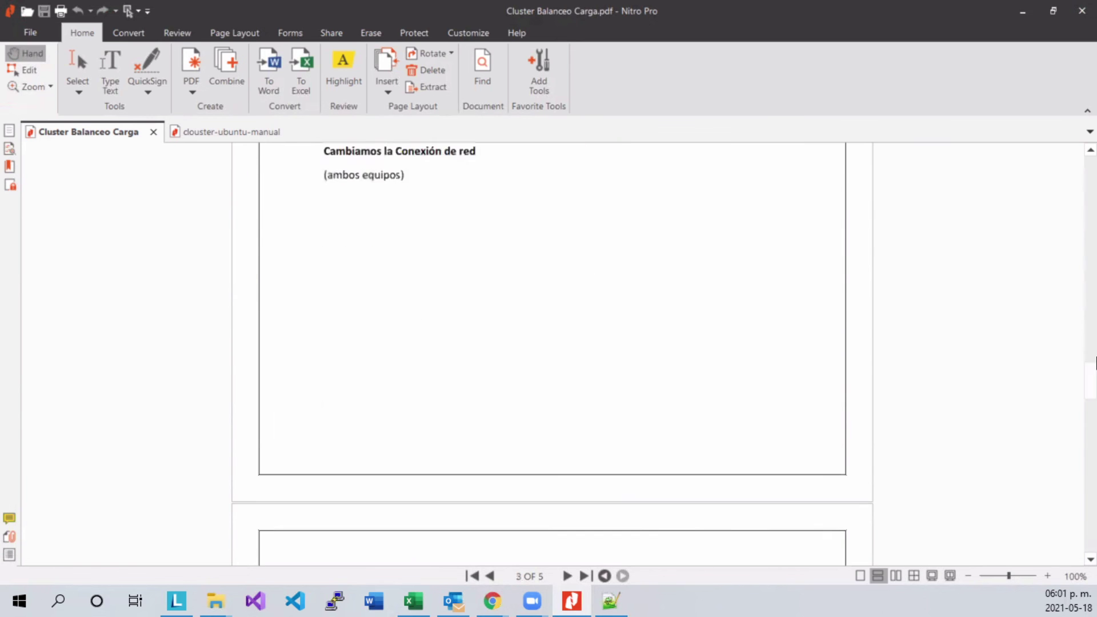
{"action": "scroll", "coordinate": [1059, 453], "scroll_direction": "down", "scroll_amount": 4}
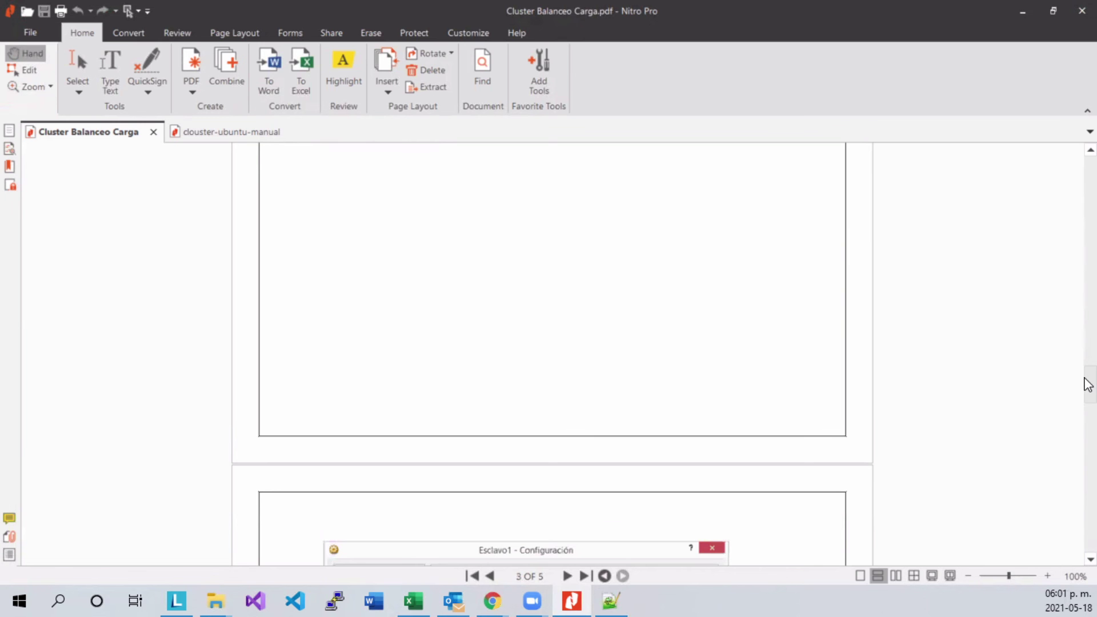
{"action": "scroll", "coordinate": [1088, 384], "scroll_direction": "down", "scroll_amount": 12}
{"action": "scroll", "coordinate": [1092, 440], "scroll_direction": "down", "scroll_amount": 20}
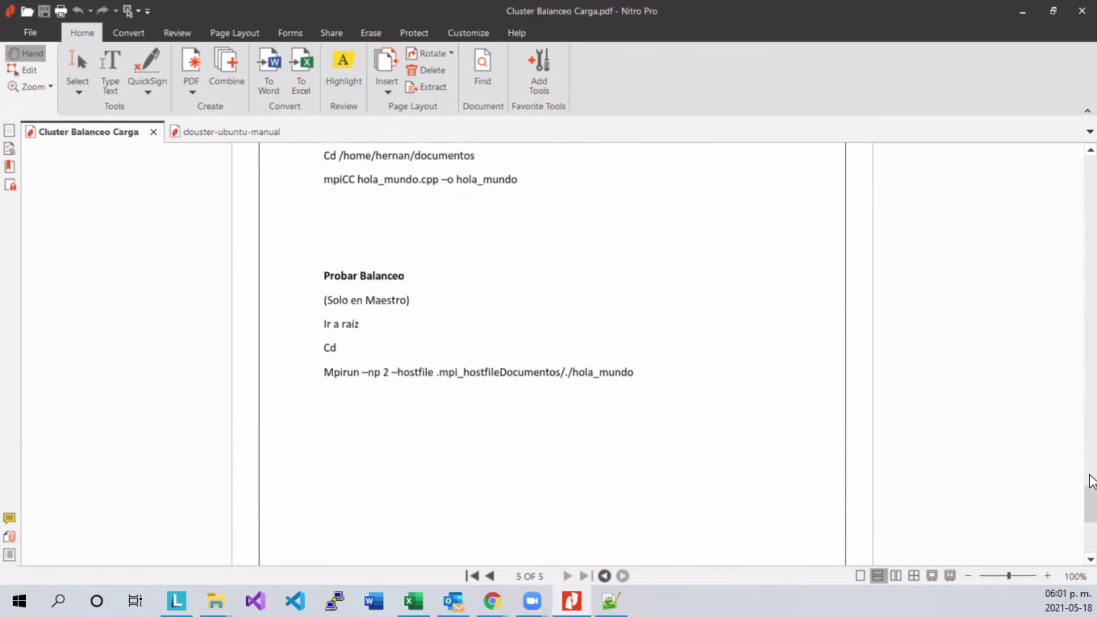